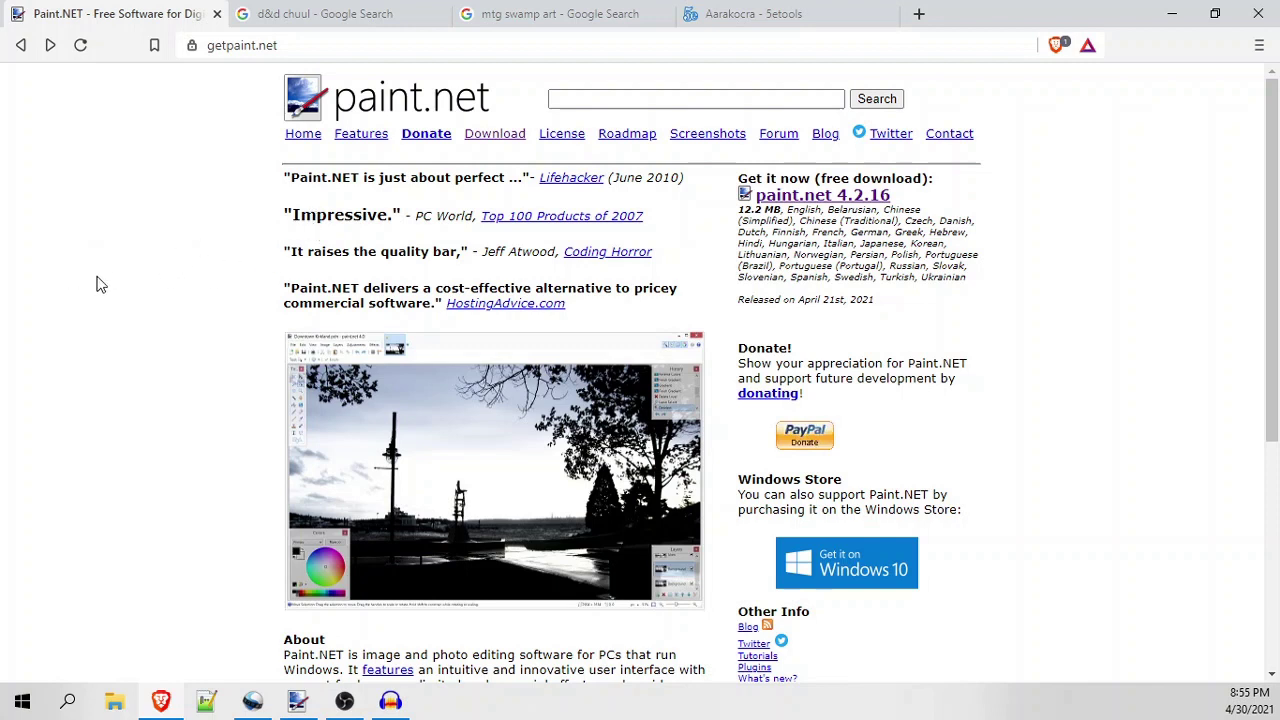
- Go to the getpaint.net Download page and scroll to its table of download options
click(311, 45)
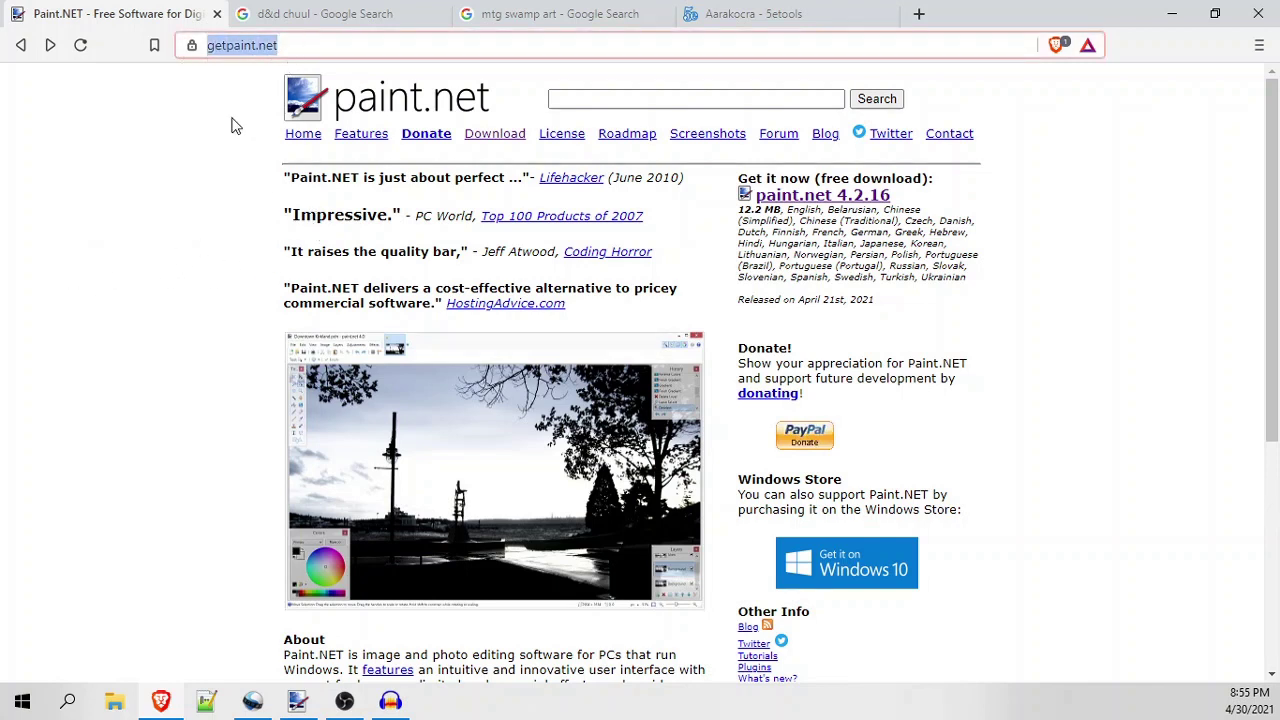
click(182, 253)
click(488, 138)
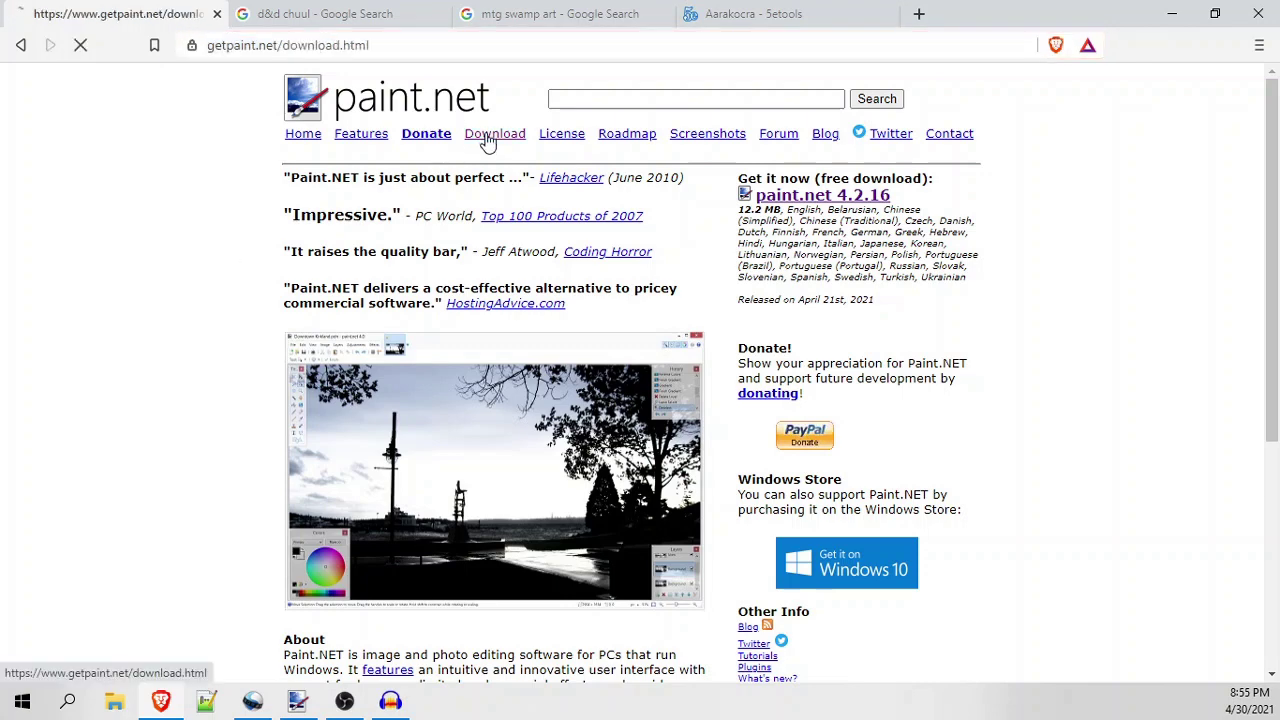
scroll(519, 212, down, 4)
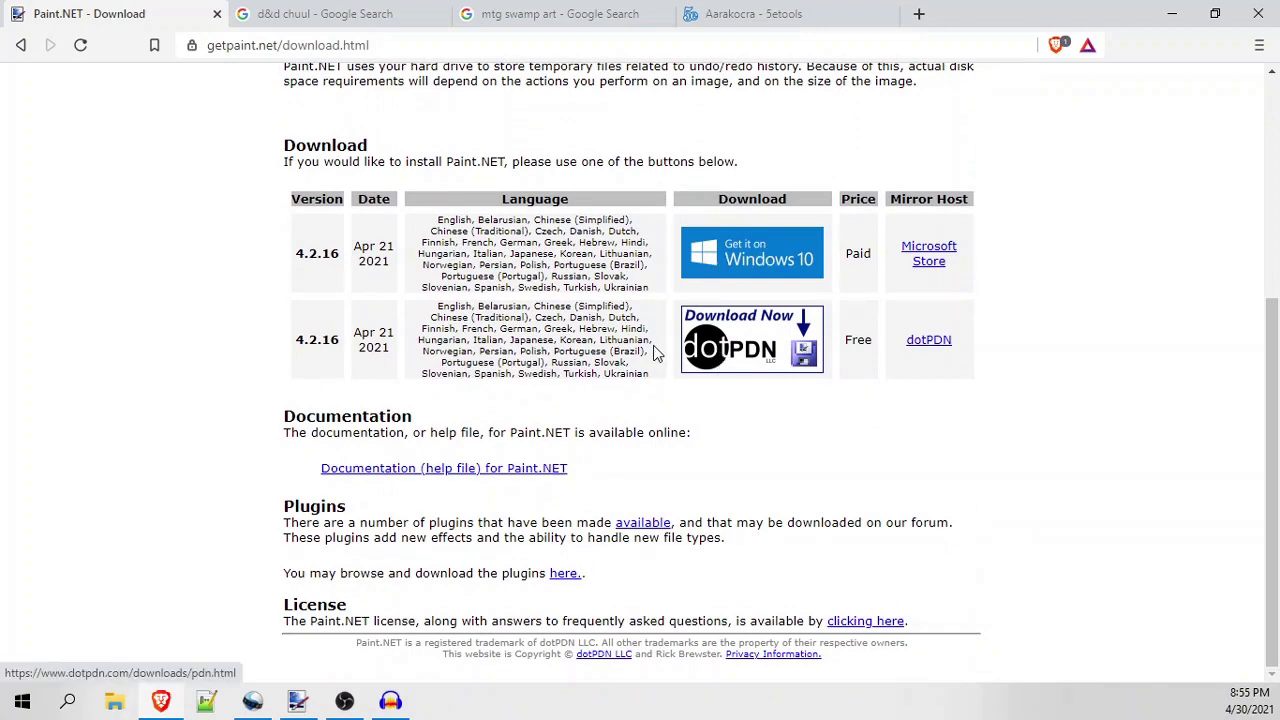
- On dotPDN's paint.net page, start the paint.net 4.2.16 download and dismiss the save prompt
click(730, 345)
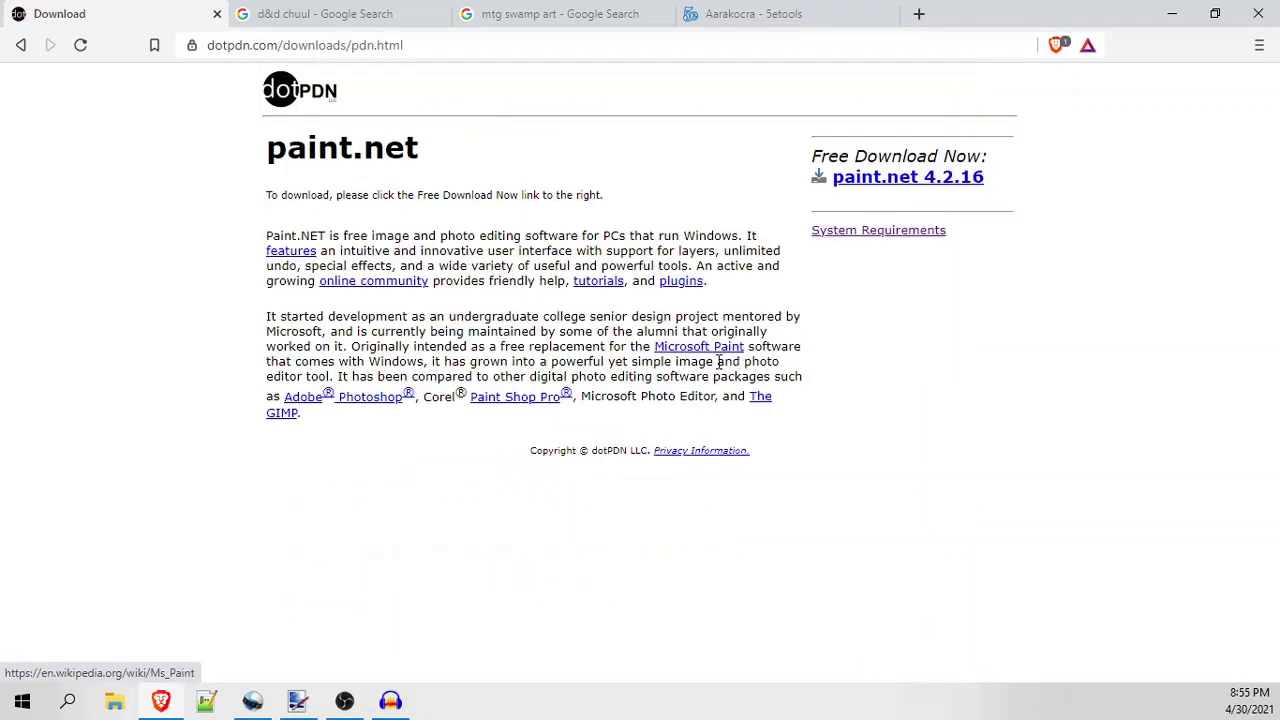
click(866, 182)
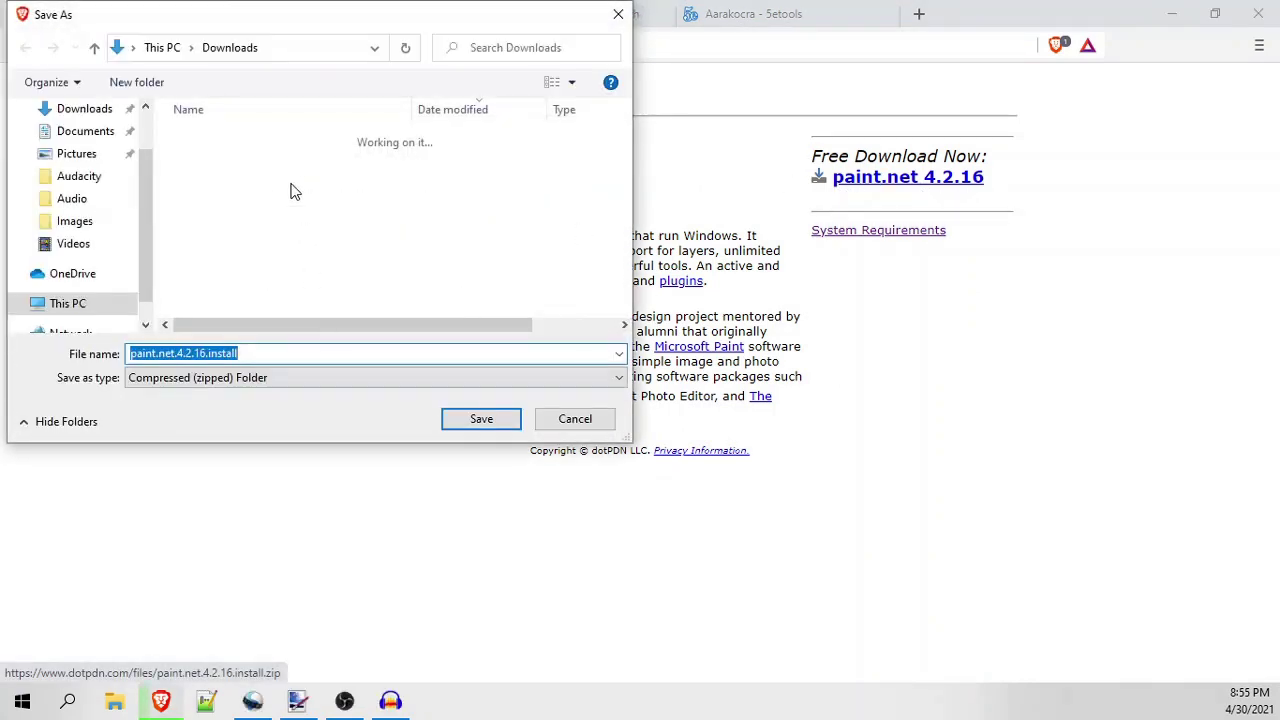
click(606, 425)
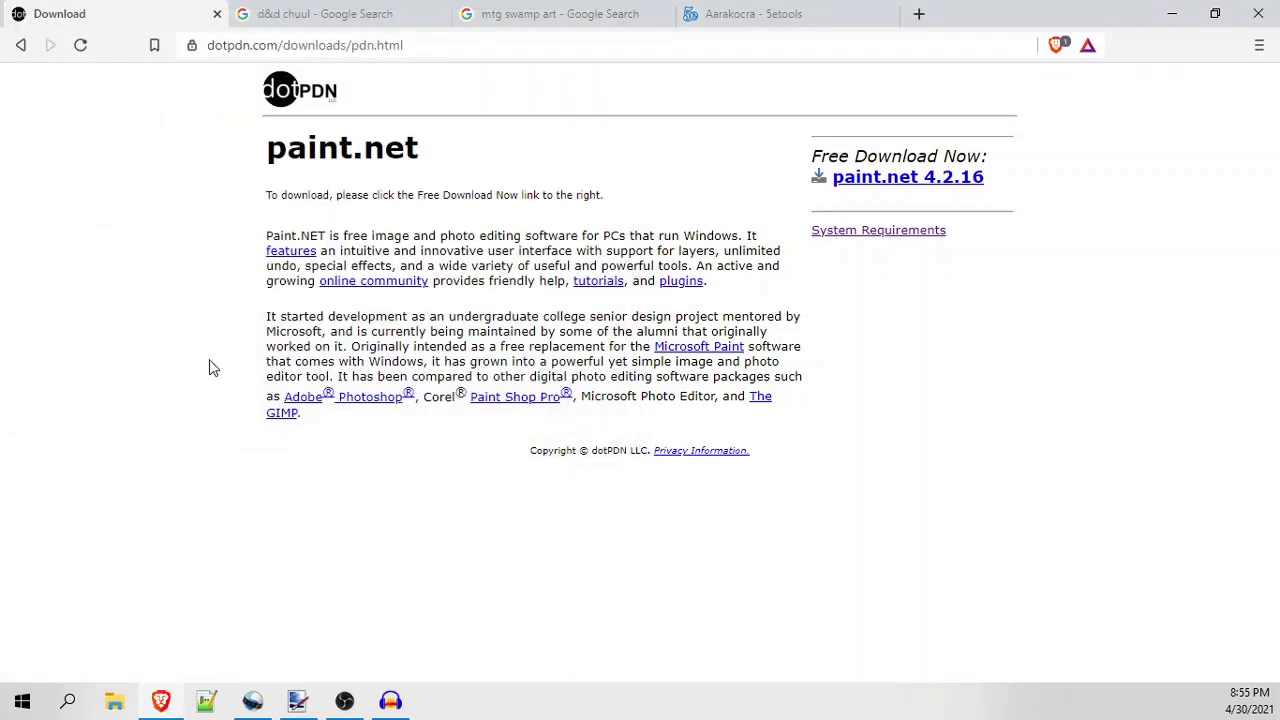
click(297, 701)
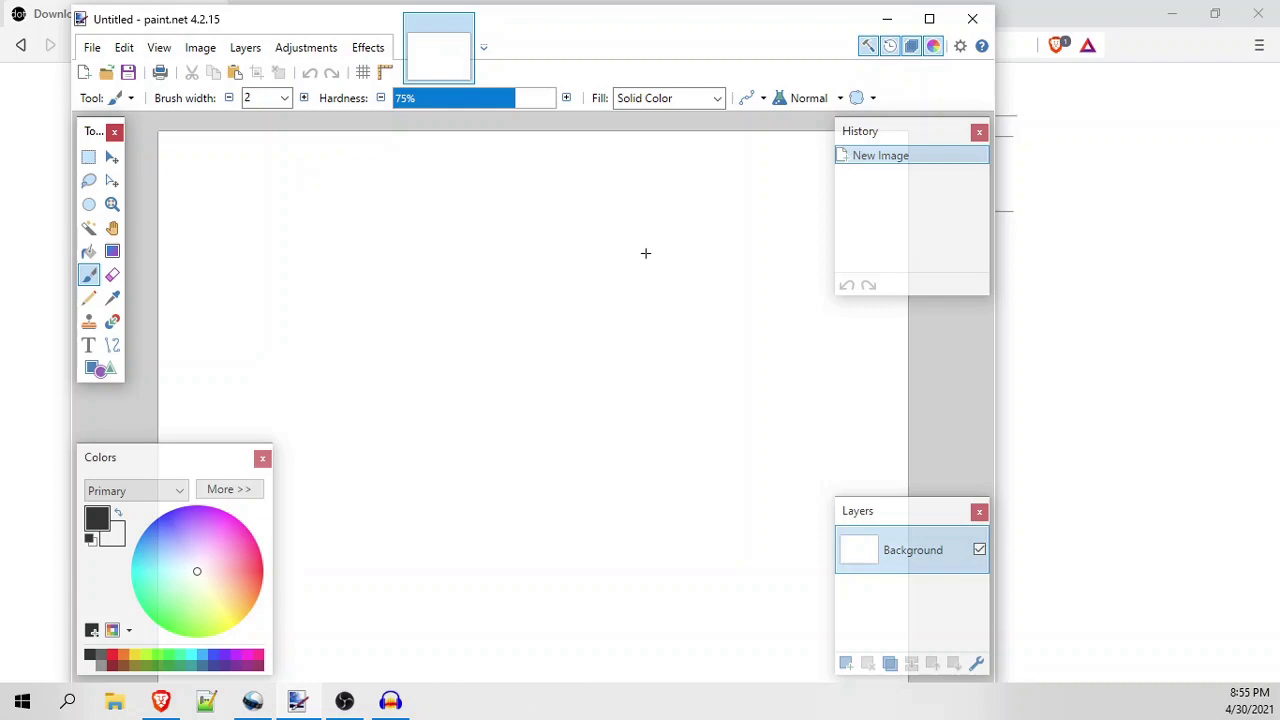
click(1100, 315)
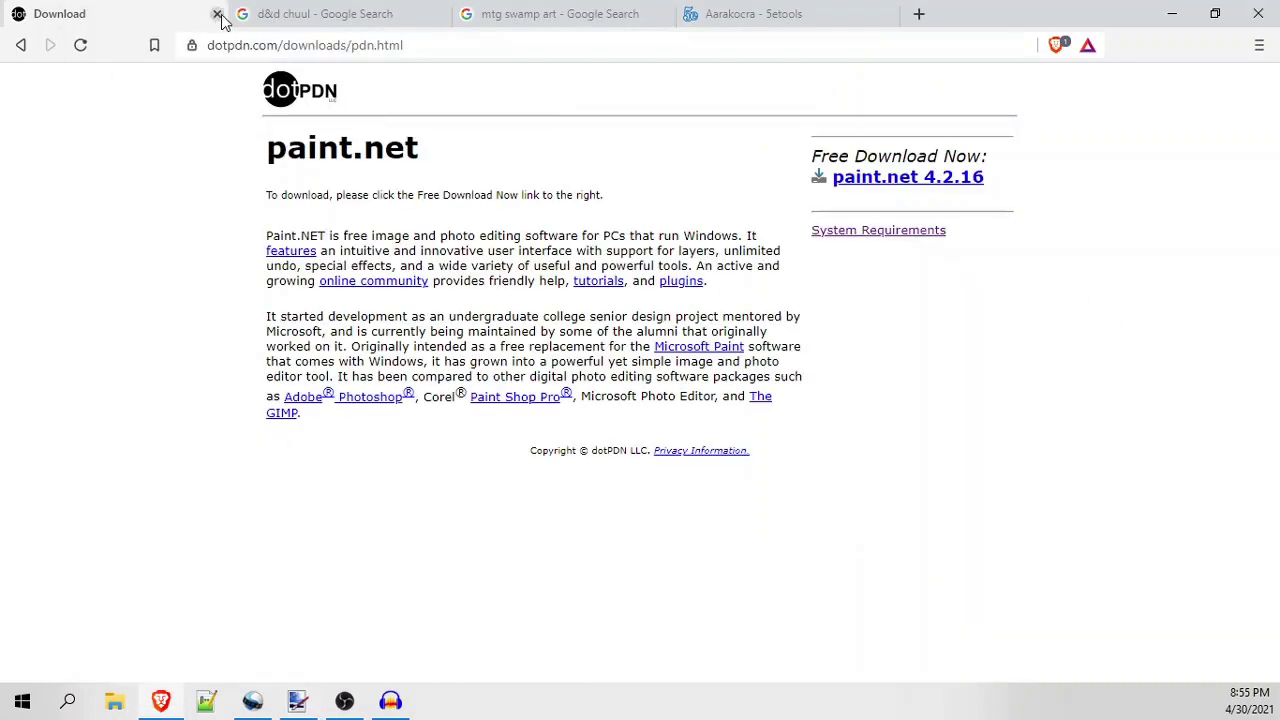
- Switch to the 'd&d chuul' image results and close the open image preview
click(287, 17)
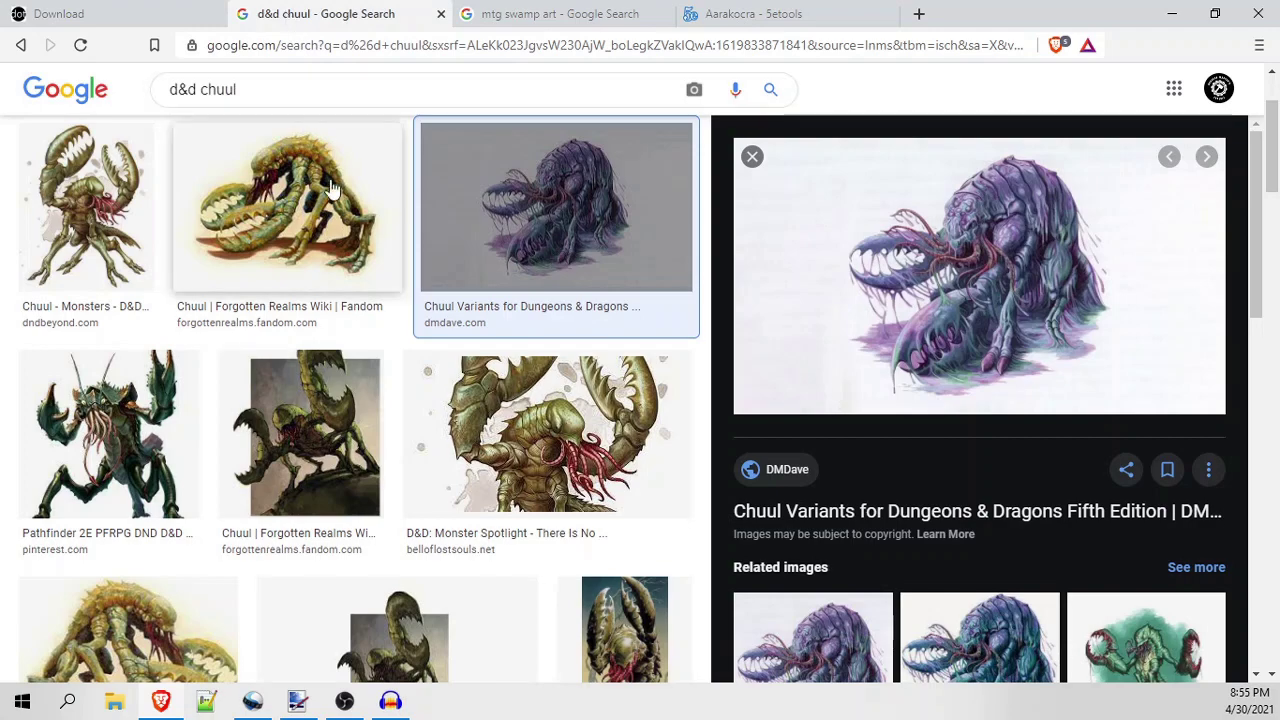
scroll(440, 346, up, 2)
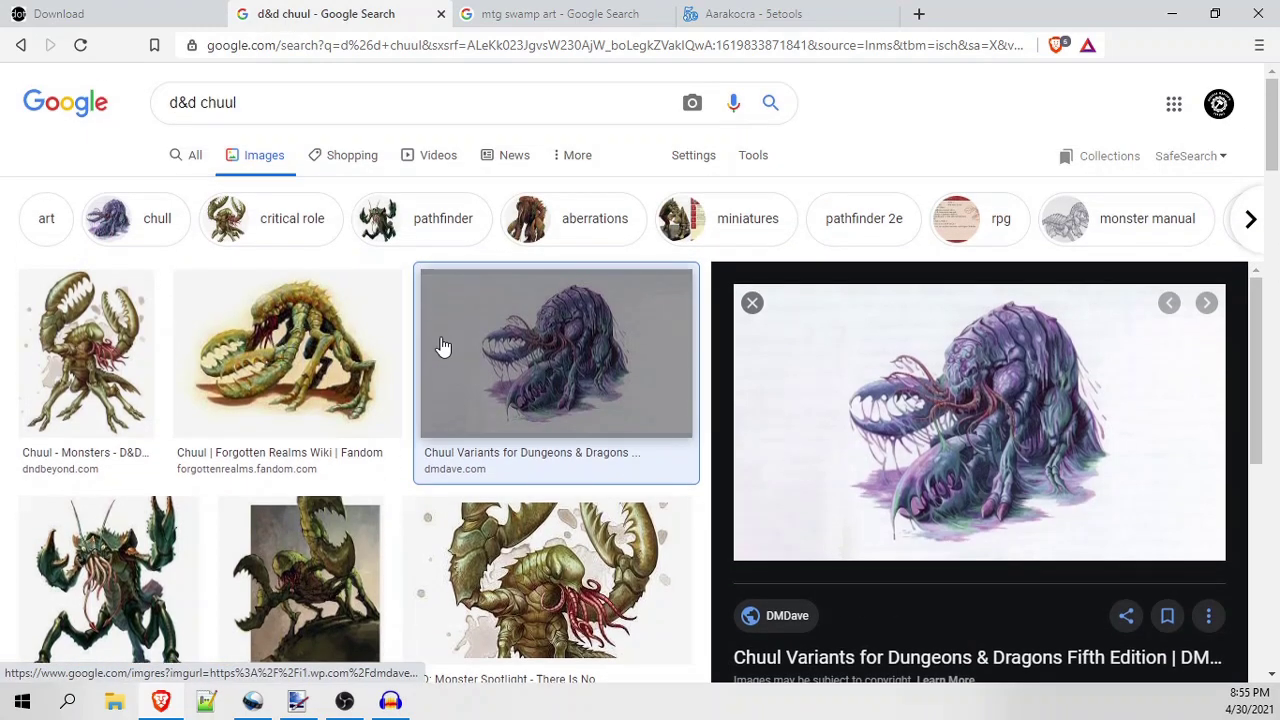
scroll(457, 366, down, 8)
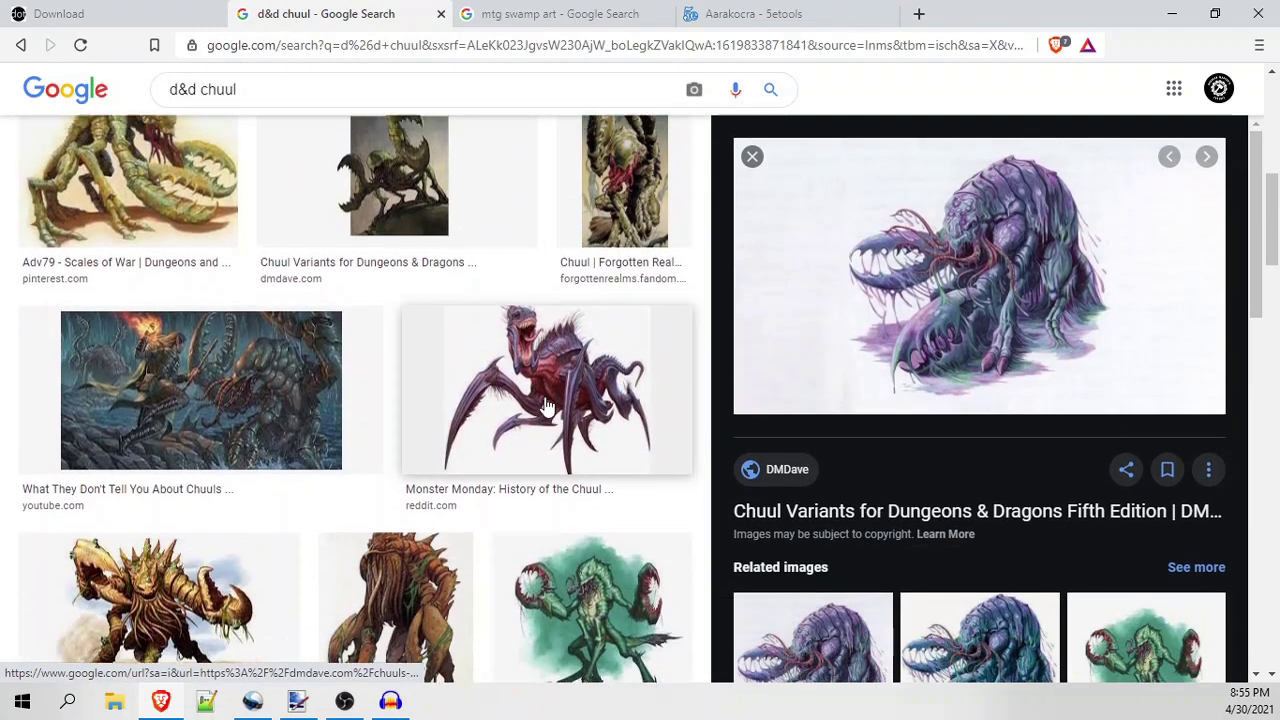
scroll(548, 405, up, 5)
click(752, 156)
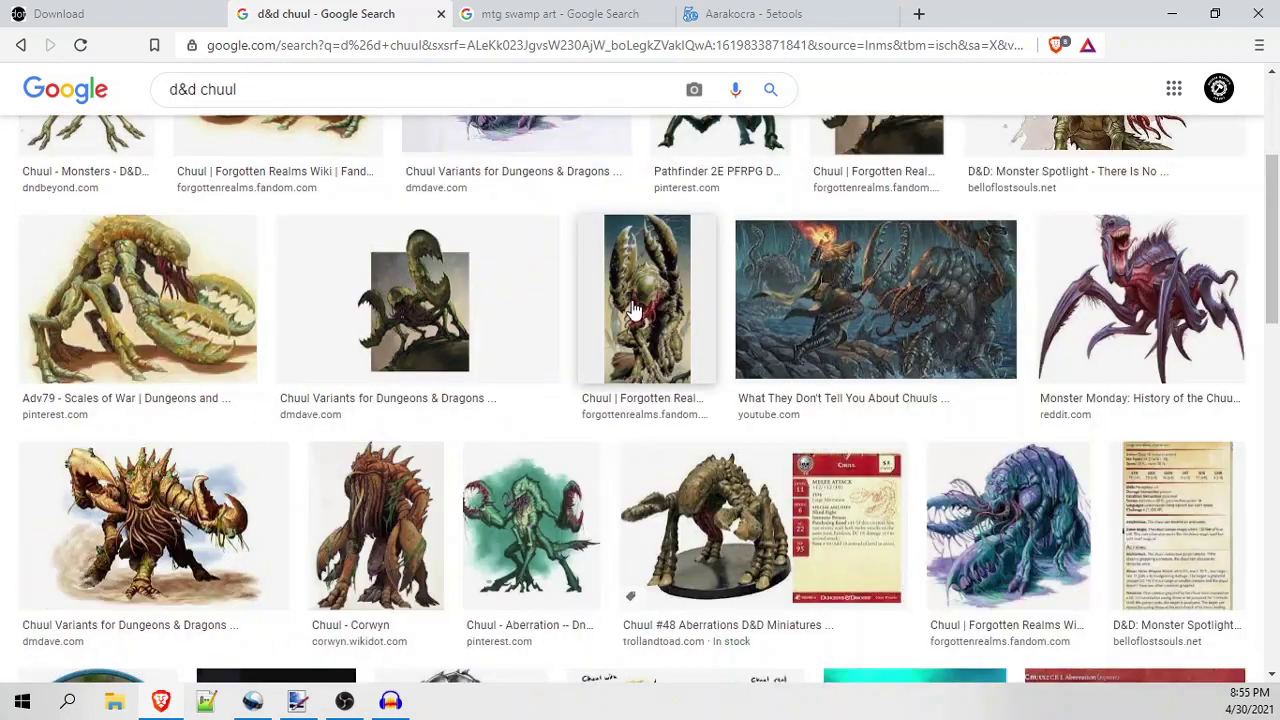
scroll(638, 310, up, 2)
- Copy the Pathfinder 2E chuul picture and bring paint.net to the front
click(711, 274)
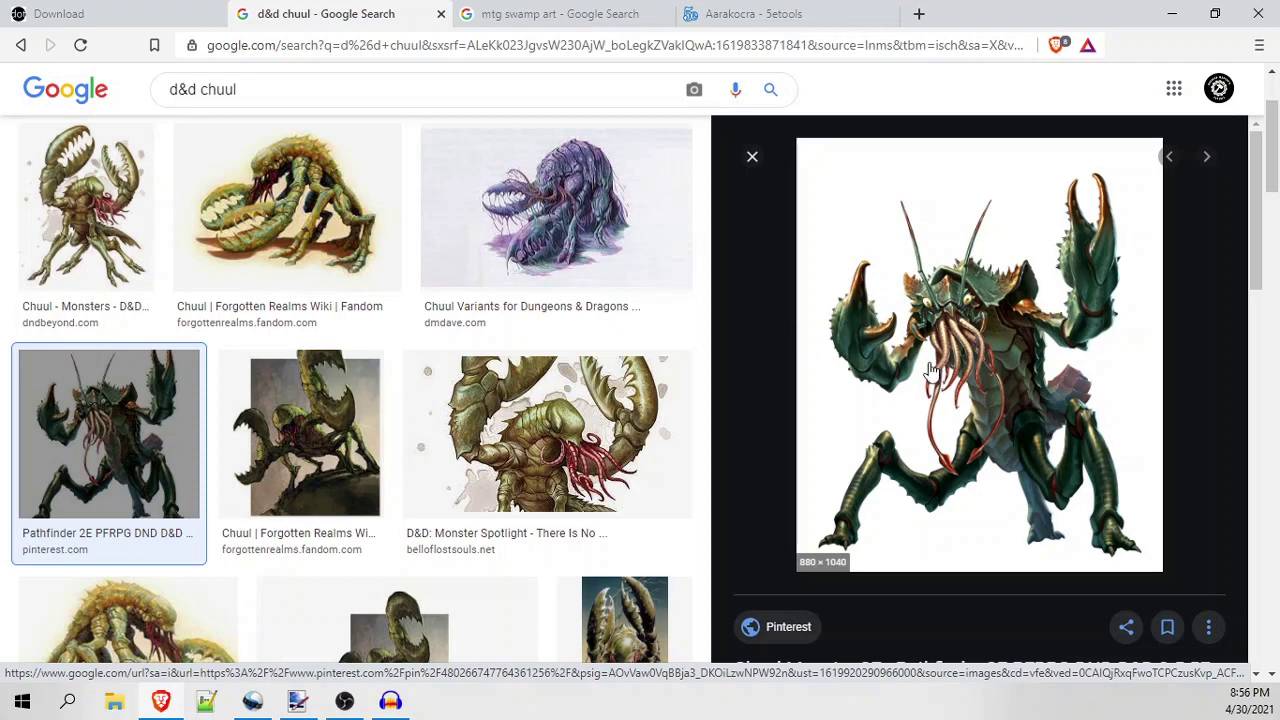
right_click(958, 297)
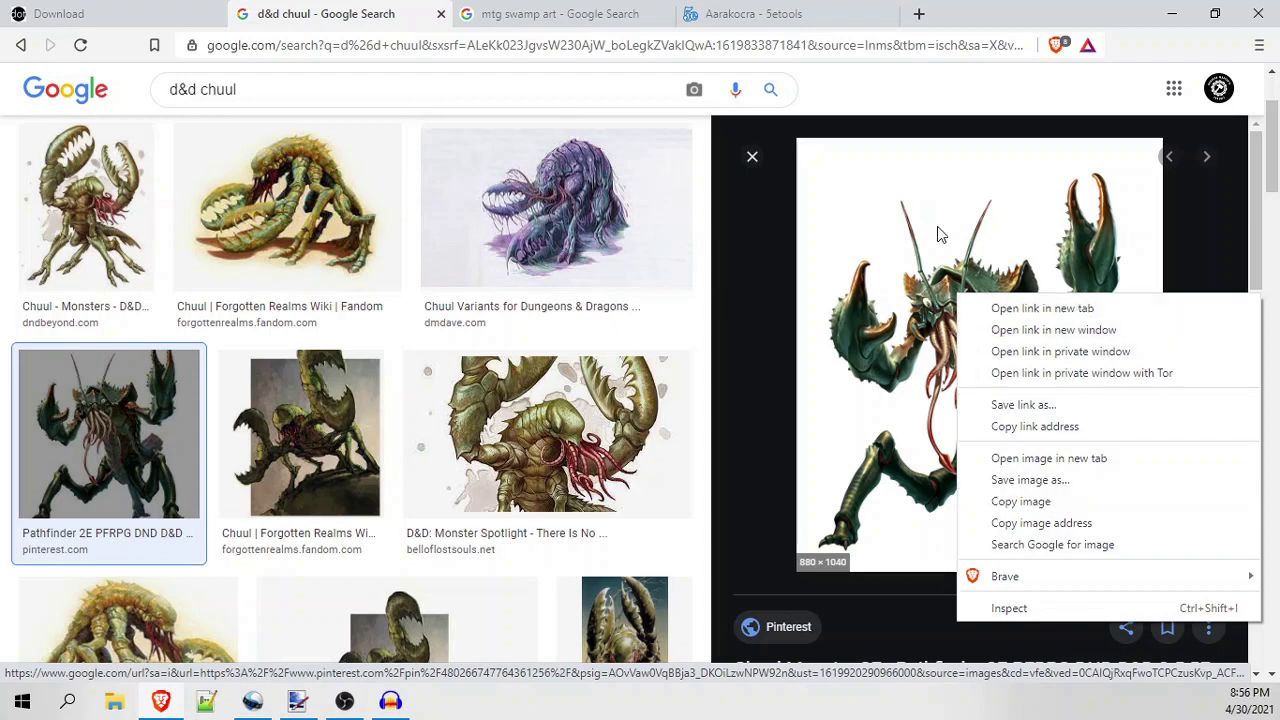
click(1077, 501)
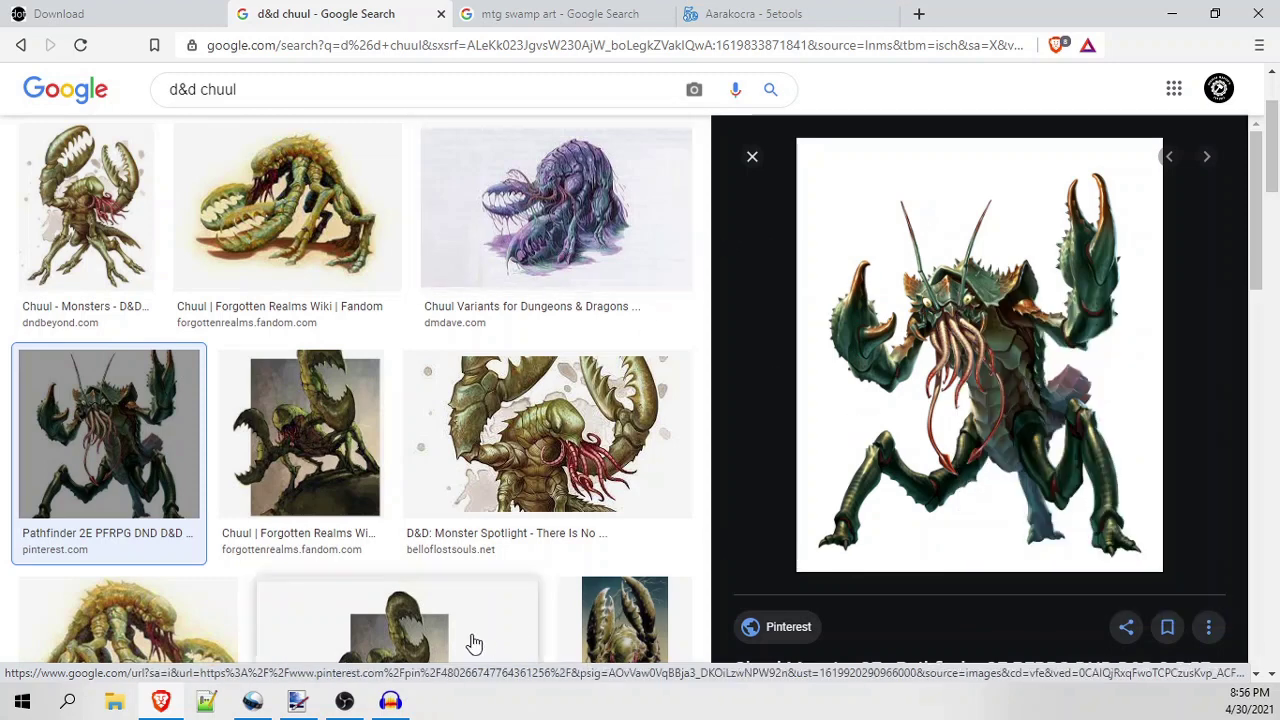
click(290, 710)
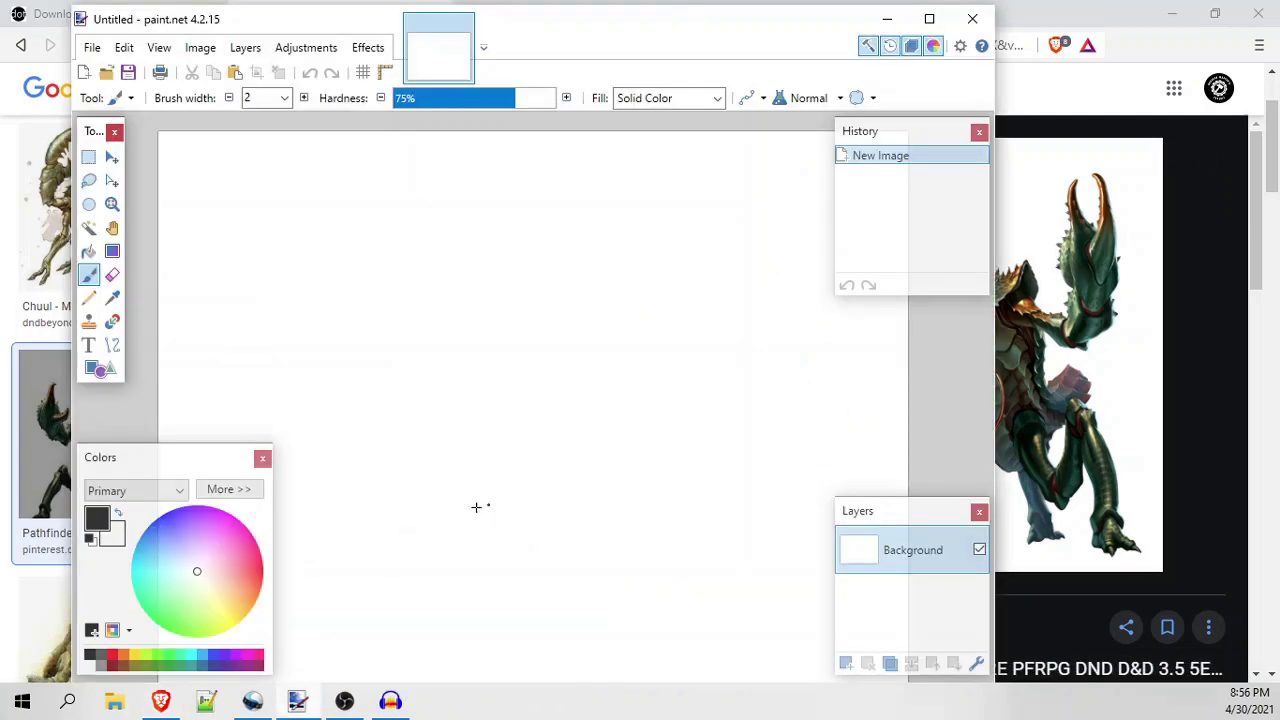
- Maximize paint.net and paste the chuul picture, expanding the canvas to 880×1040
click(928, 19)
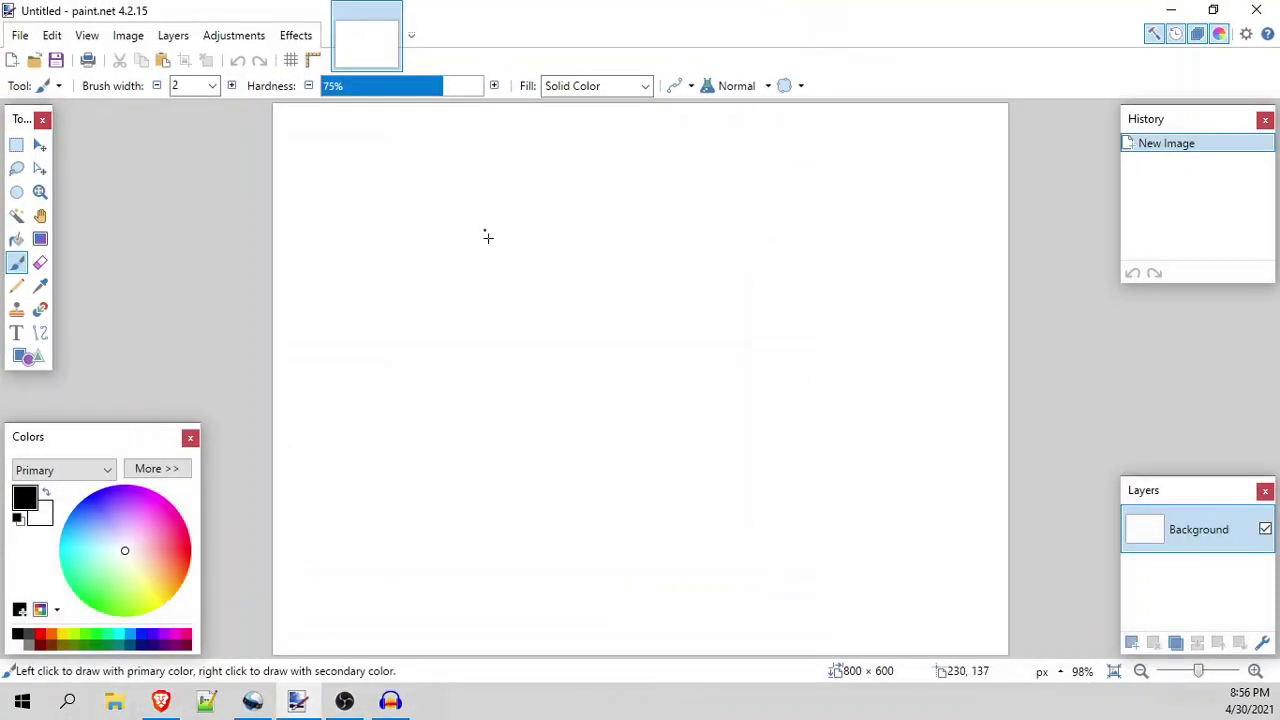
key(ctrl+v)
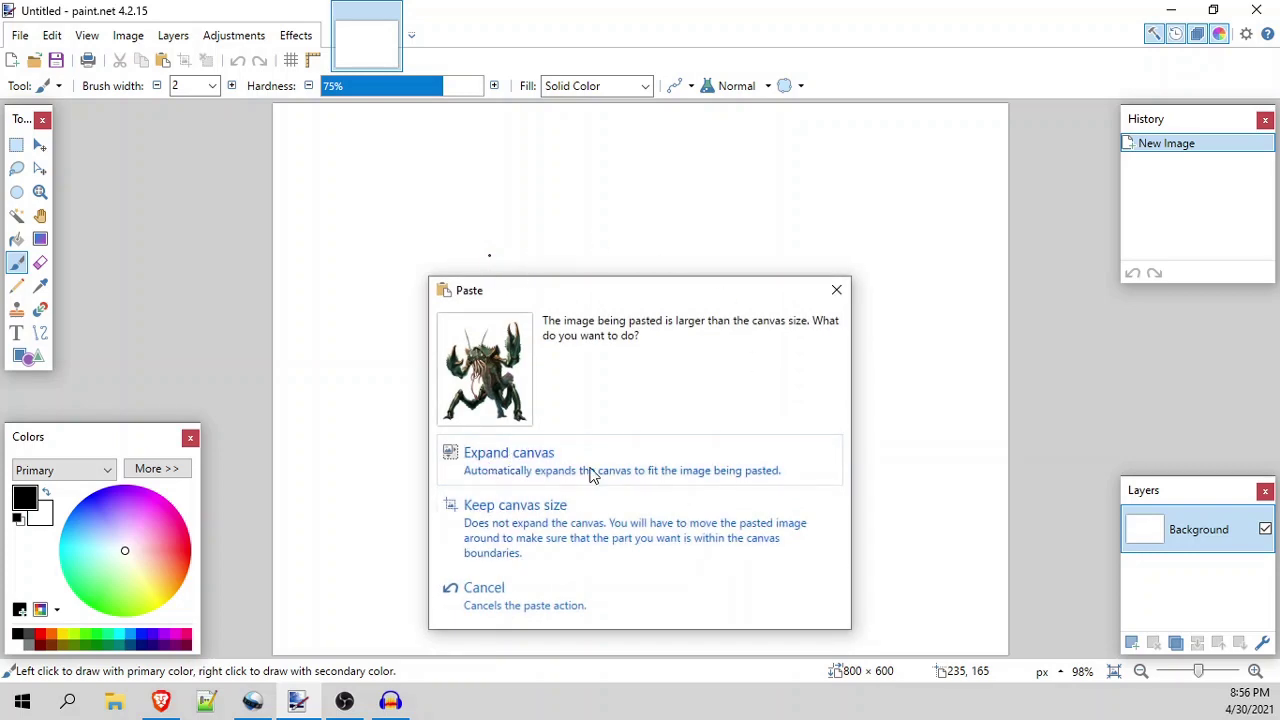
click(527, 455)
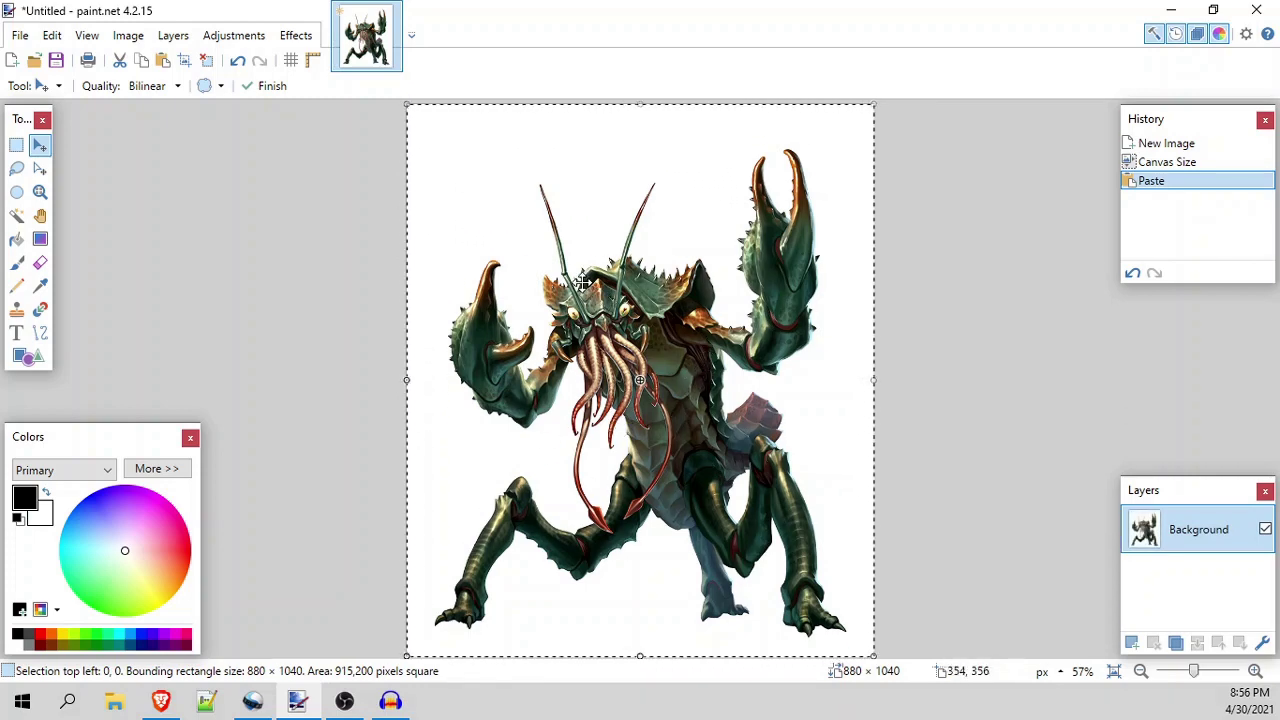
- Try rectangular selections around the antennae and along the canvas top
click(16, 145)
drag(476, 184, 497, 218)
click(528, 256)
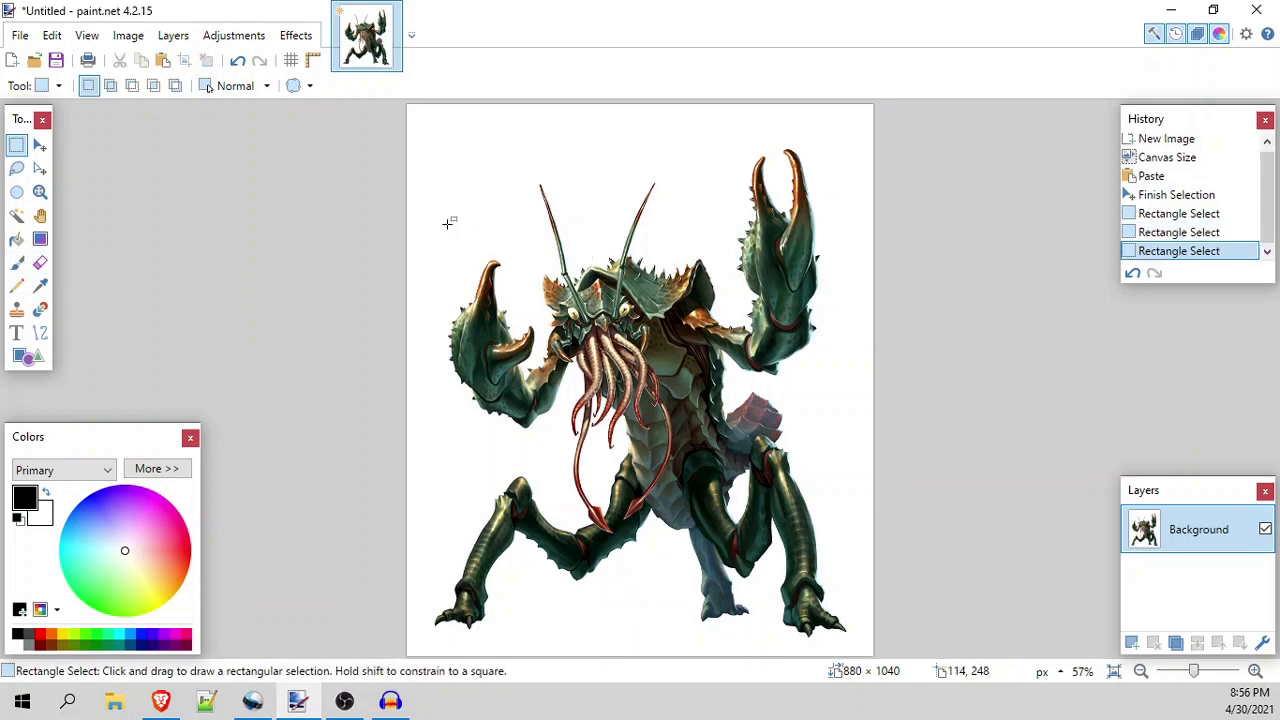
drag(436, 131, 677, 150)
- Preview the purple Chuul Variants picture, then return to paint.net and clear the selection
click(160, 701)
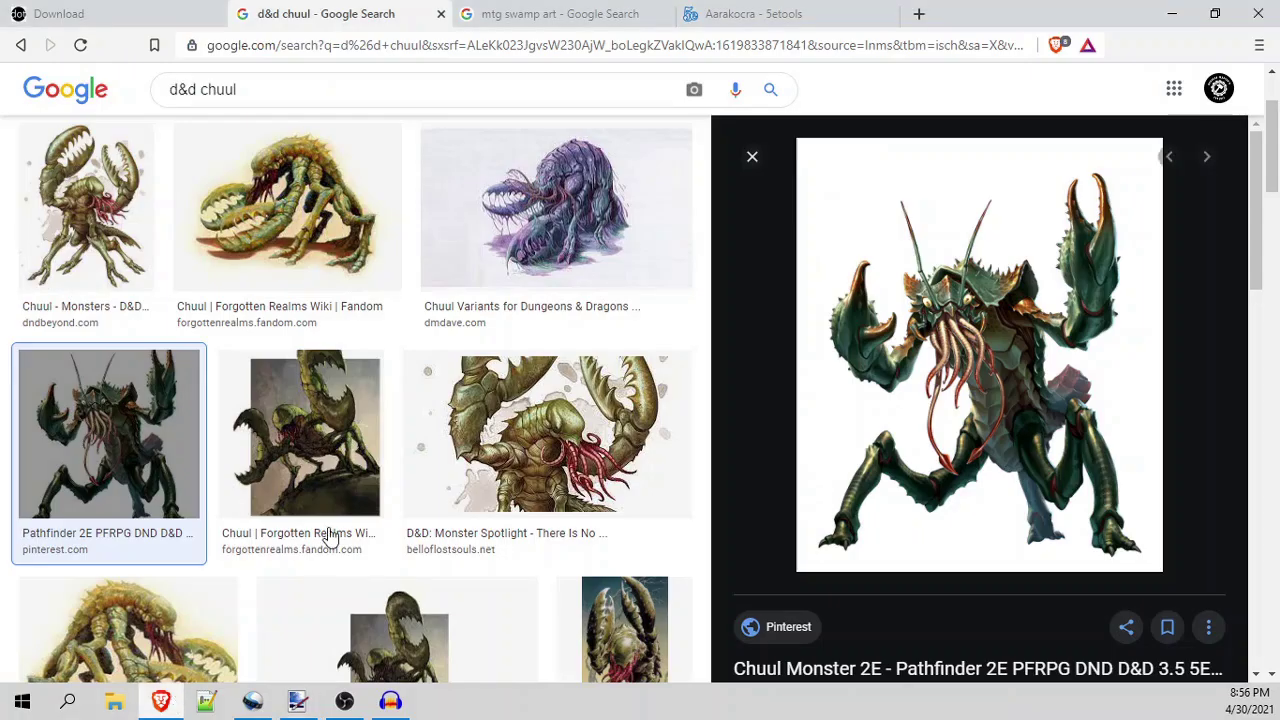
click(530, 220)
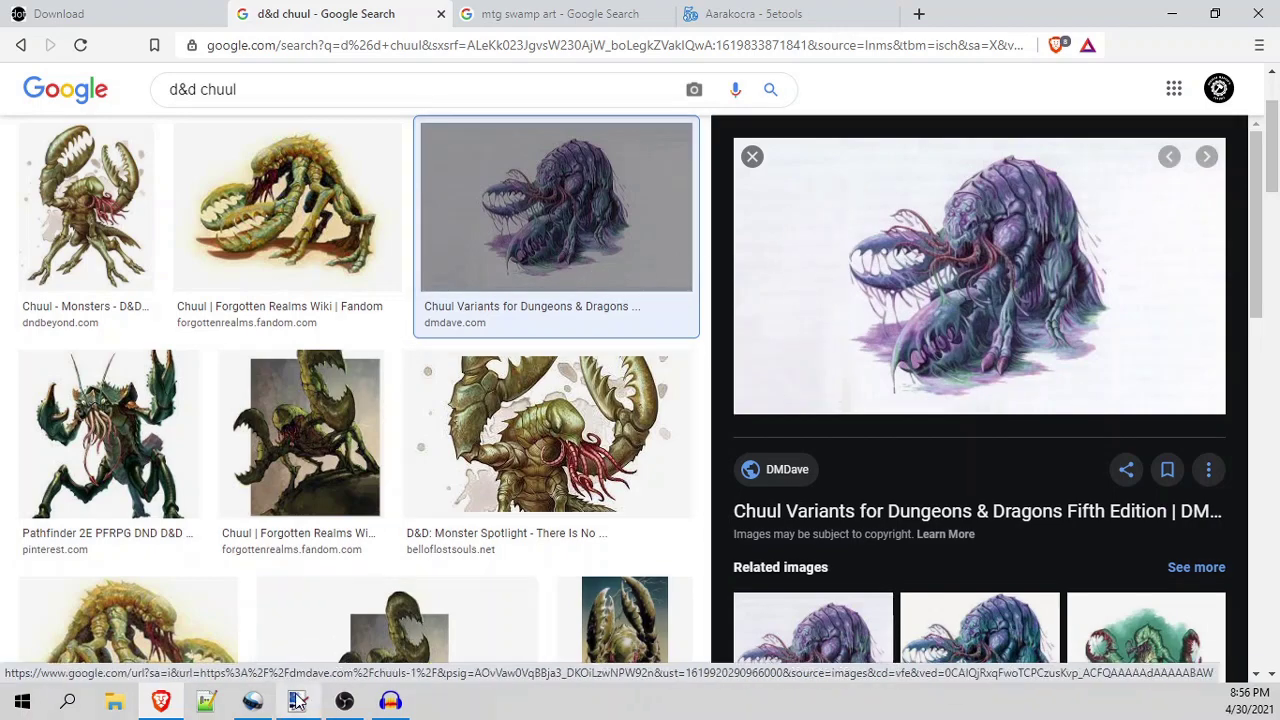
click(312, 640)
click(451, 193)
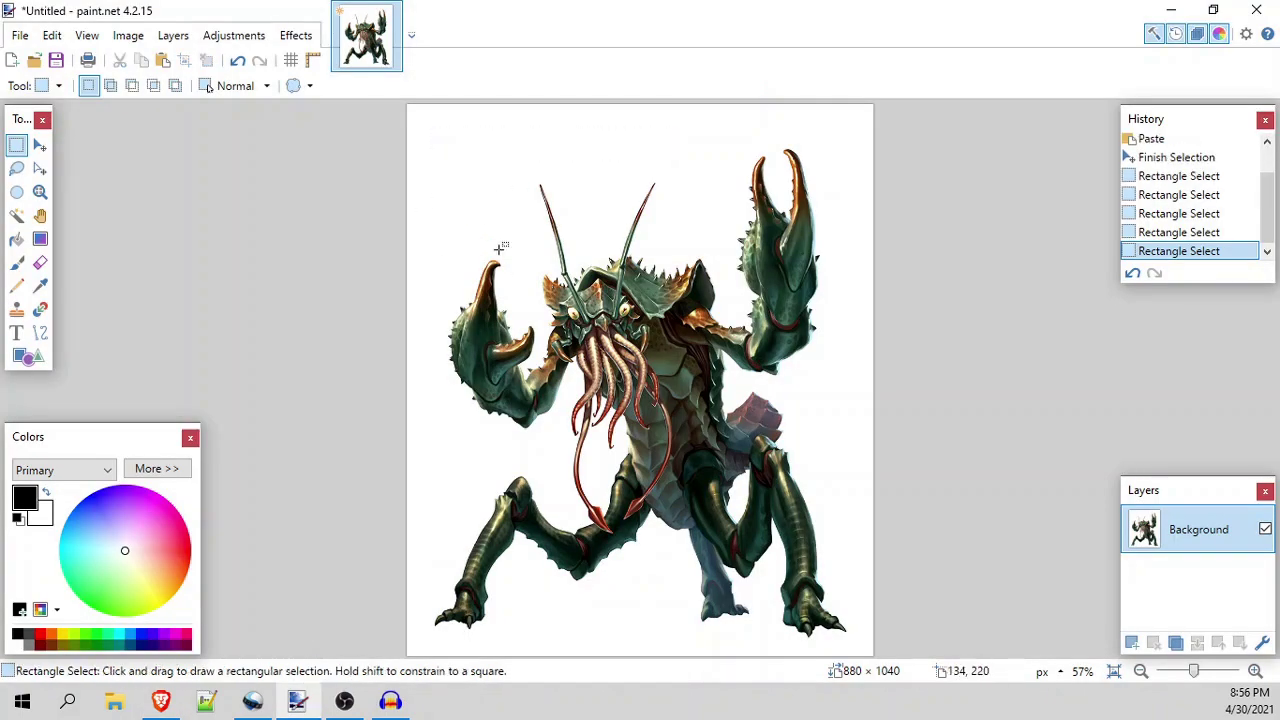
- Magic Wand-select the white background around the chuul and delete it to transparency
click(16, 215)
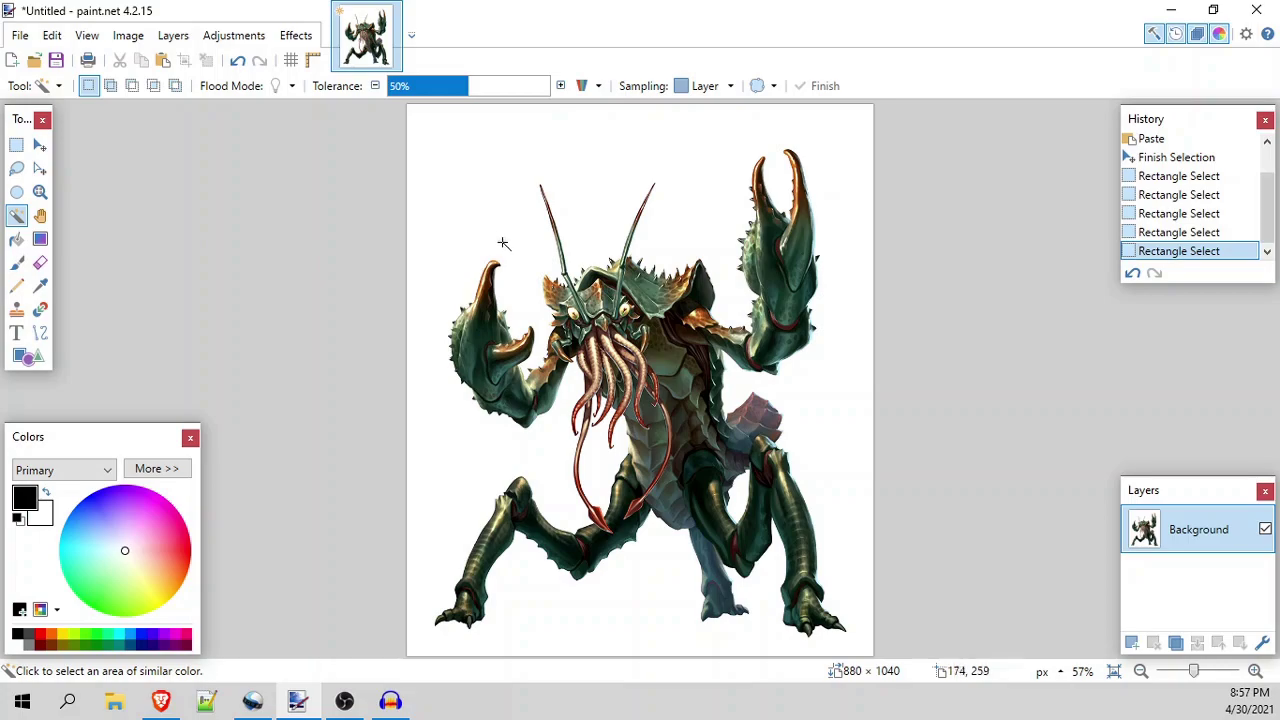
click(468, 189)
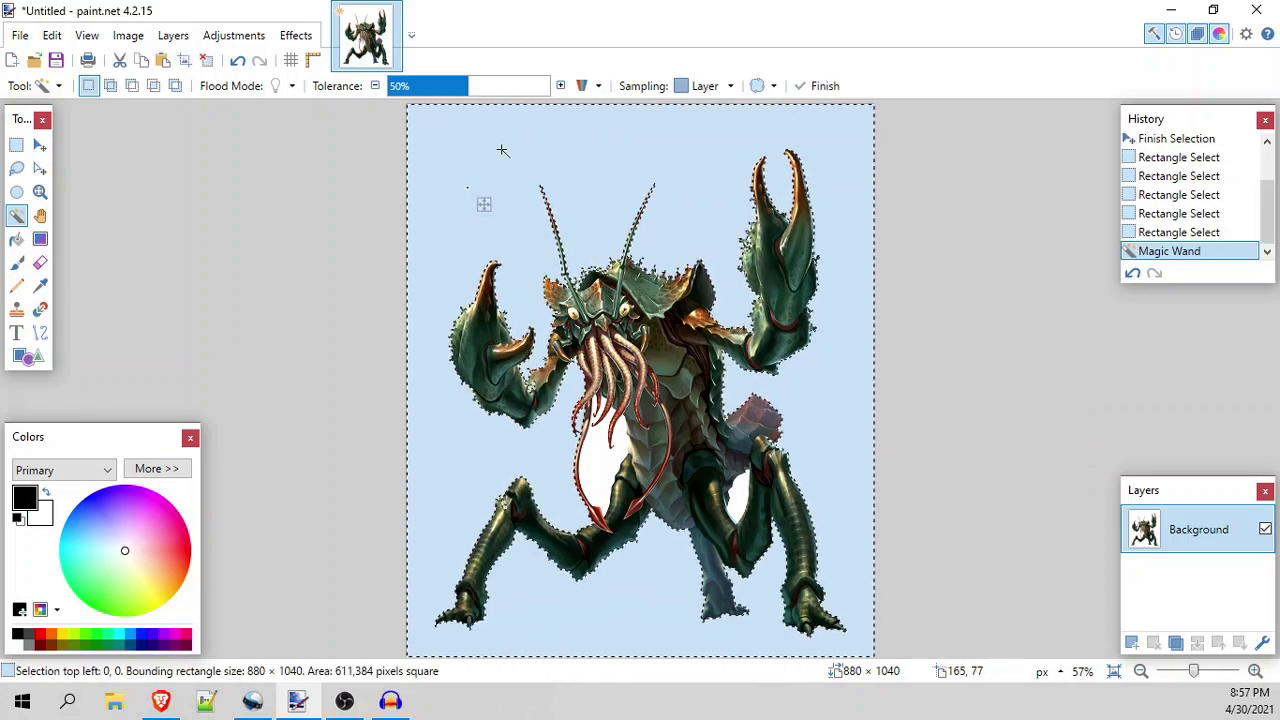
click(783, 338)
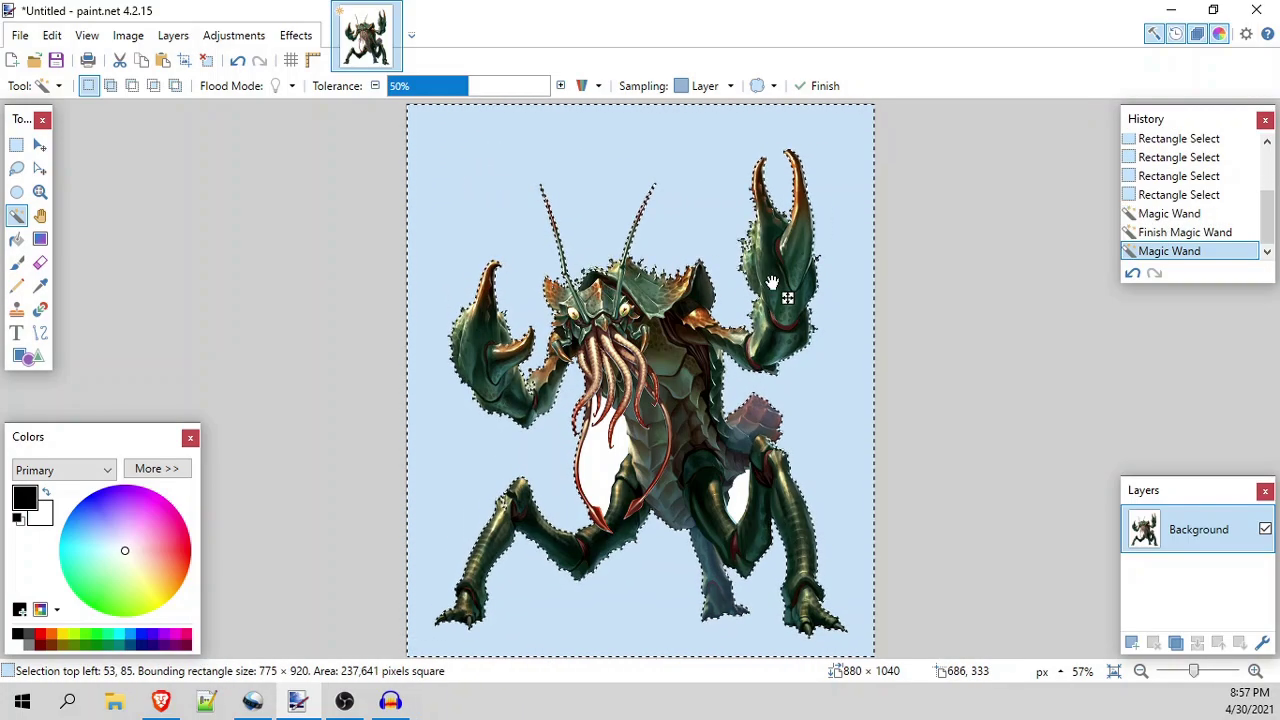
click(793, 257)
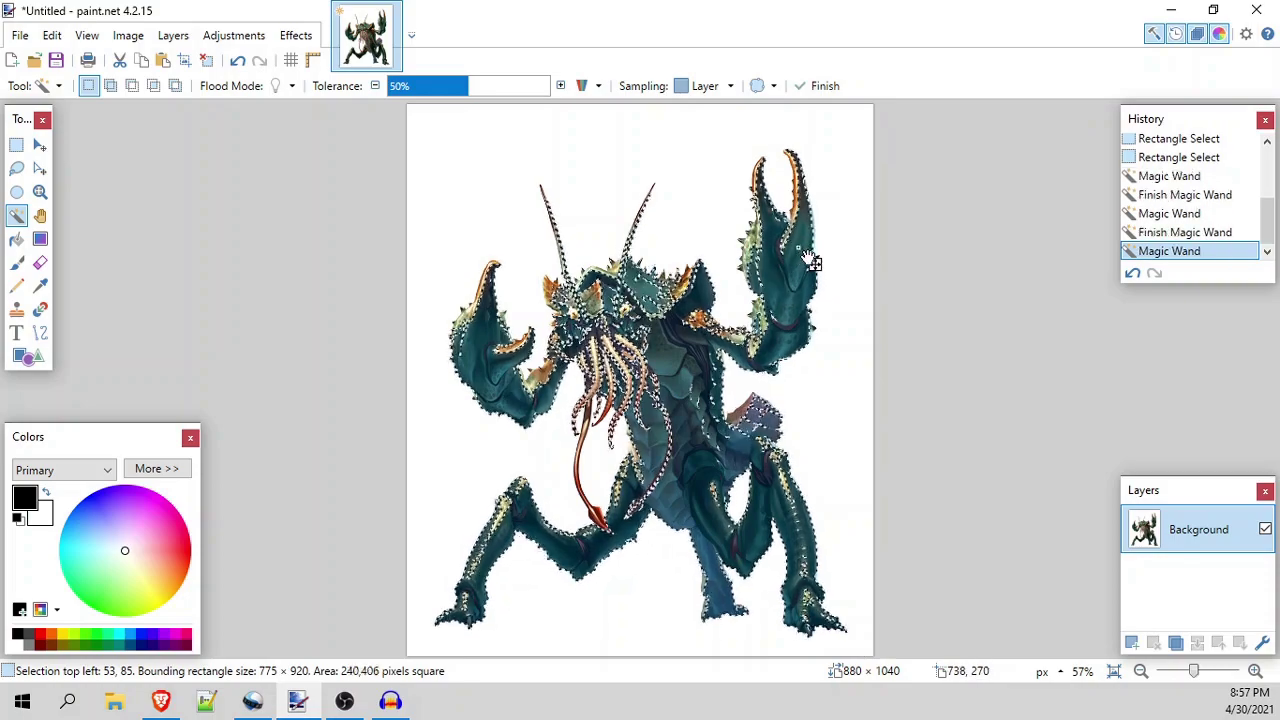
click(485, 173)
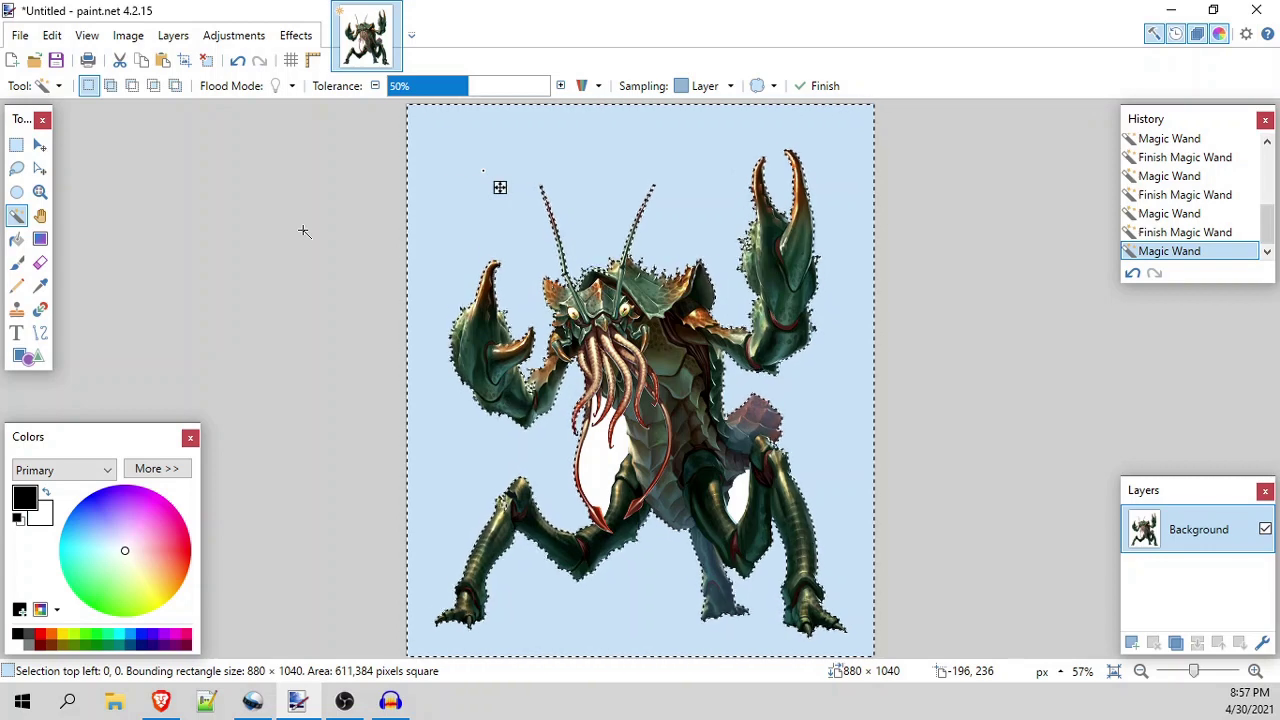
key(Delete)
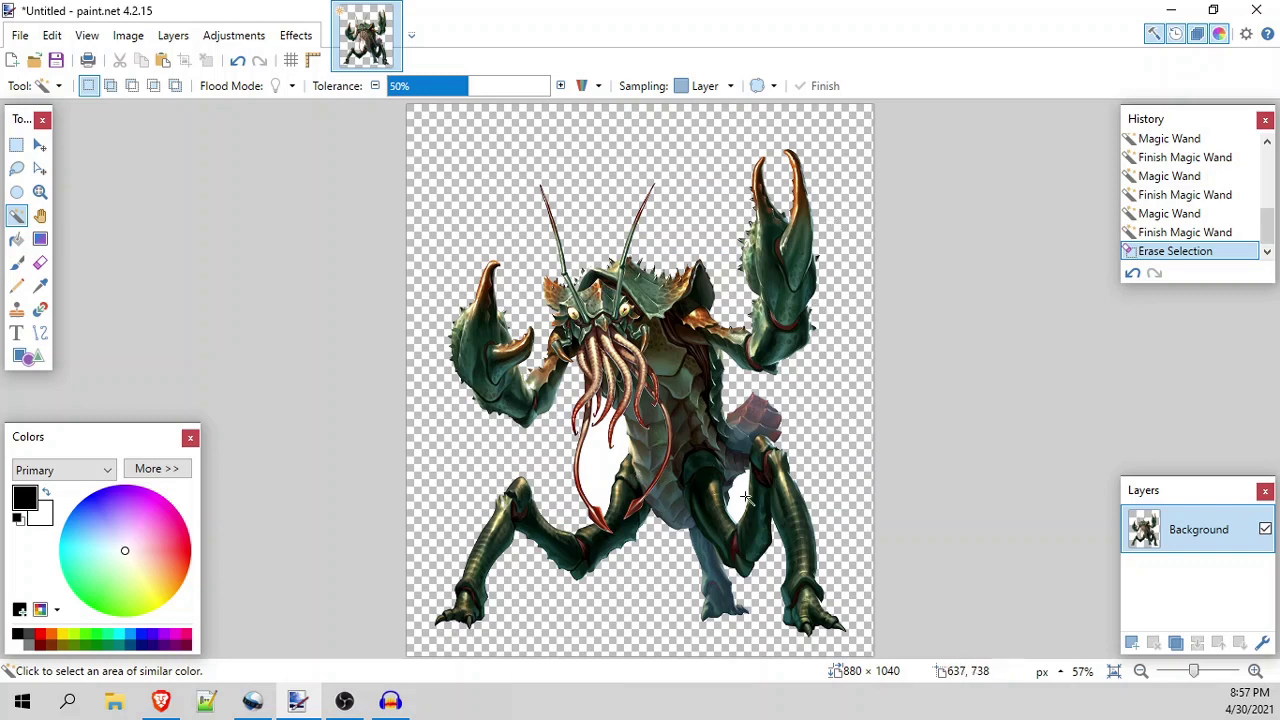
scroll(745, 497, up, 3)
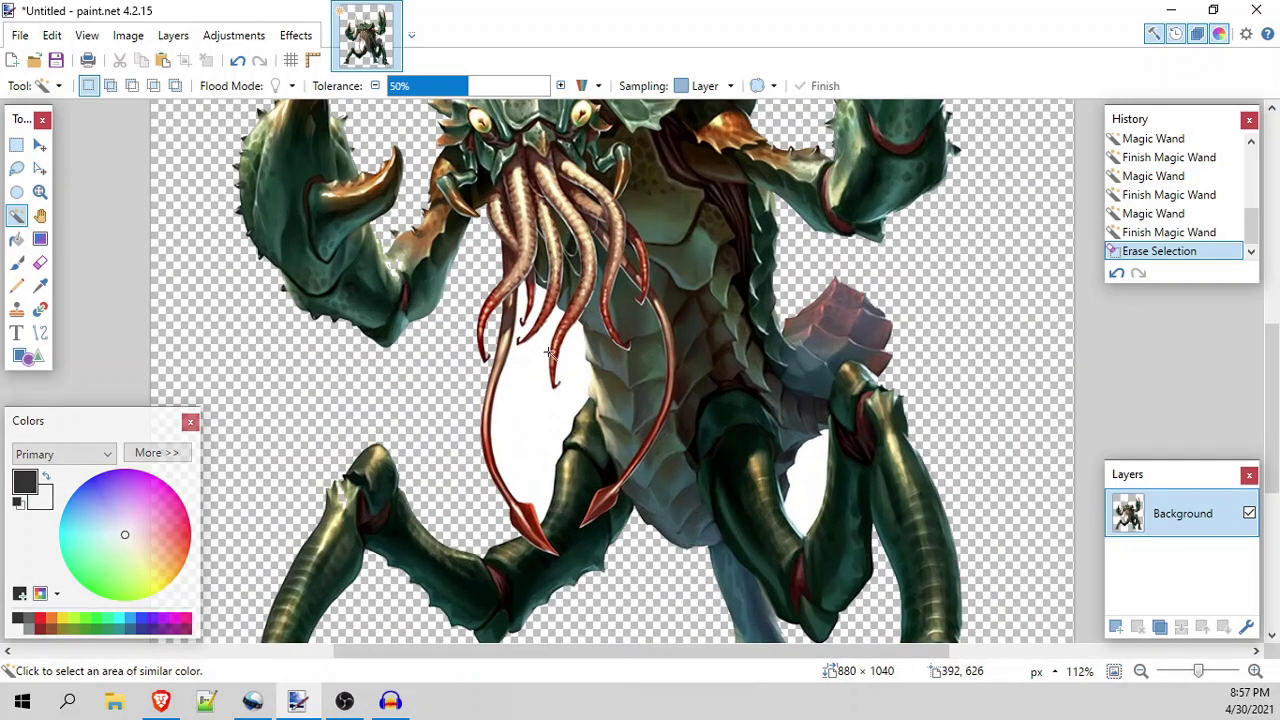
- Delete the white patches between the tentacles and between the legs, then select the monster
click(396, 440)
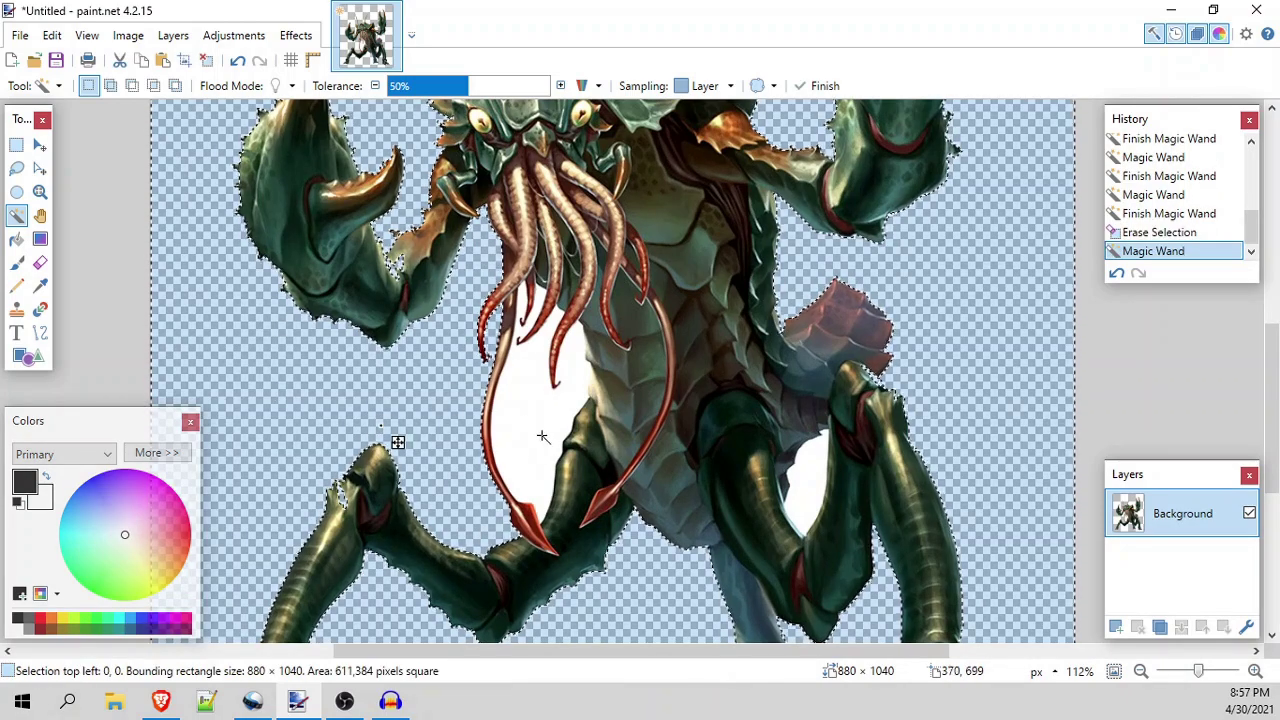
click(516, 414)
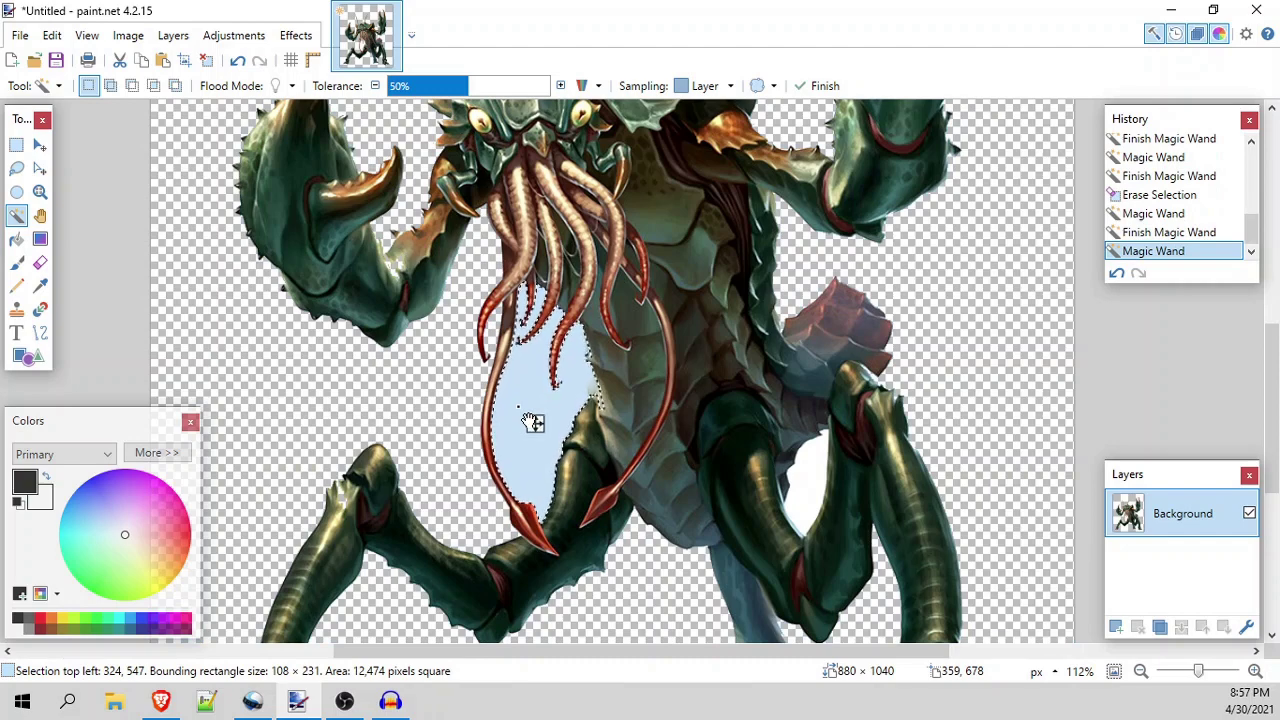
key(Delete)
click(800, 498)
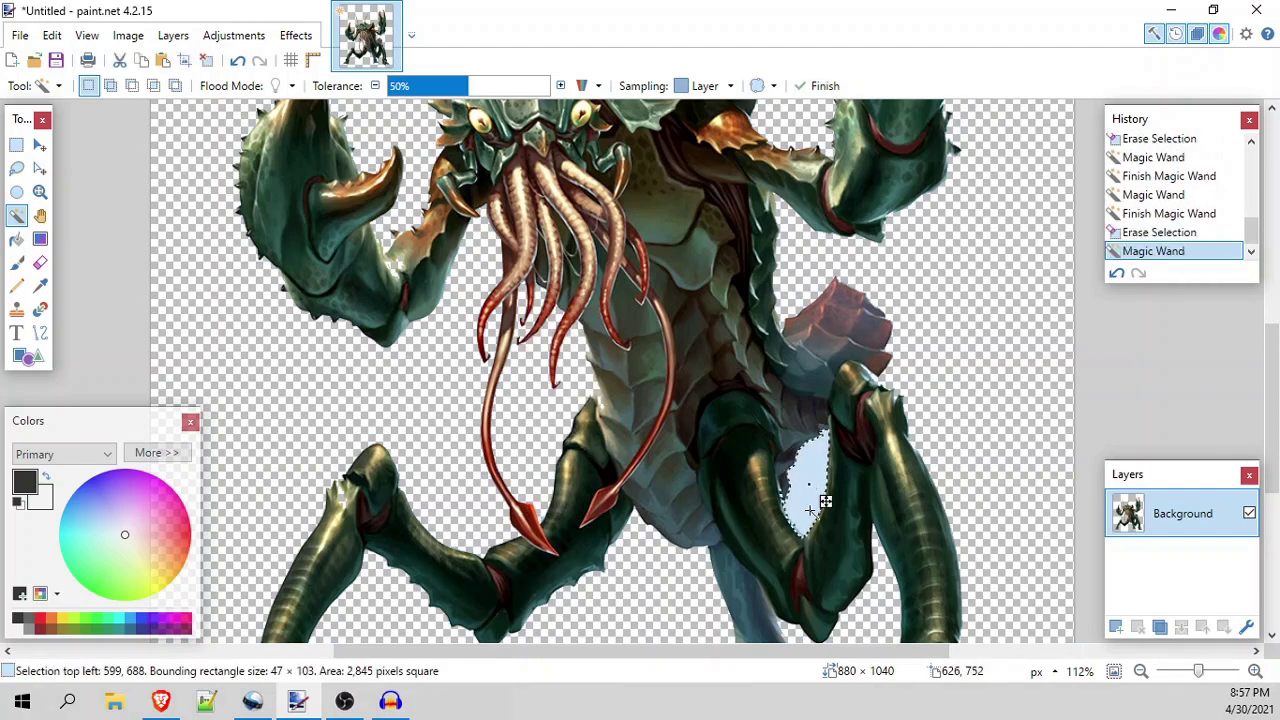
key(Delete)
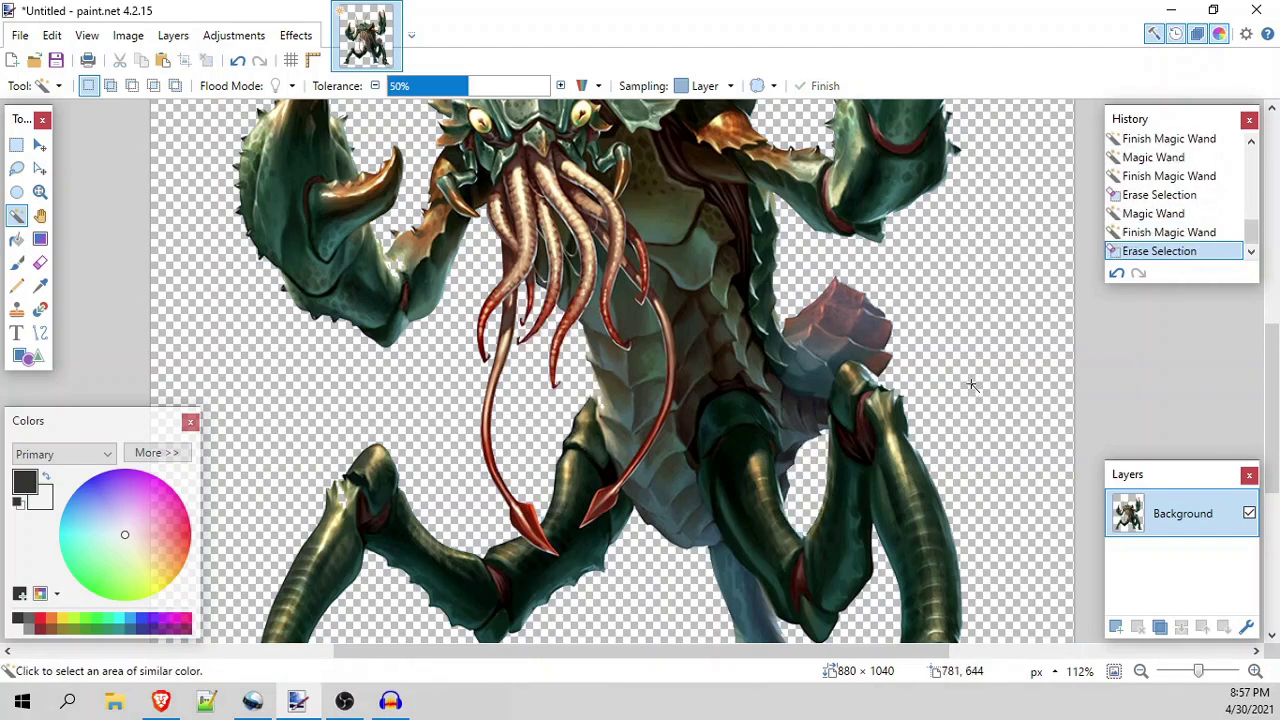
scroll(790, 415, down, 3)
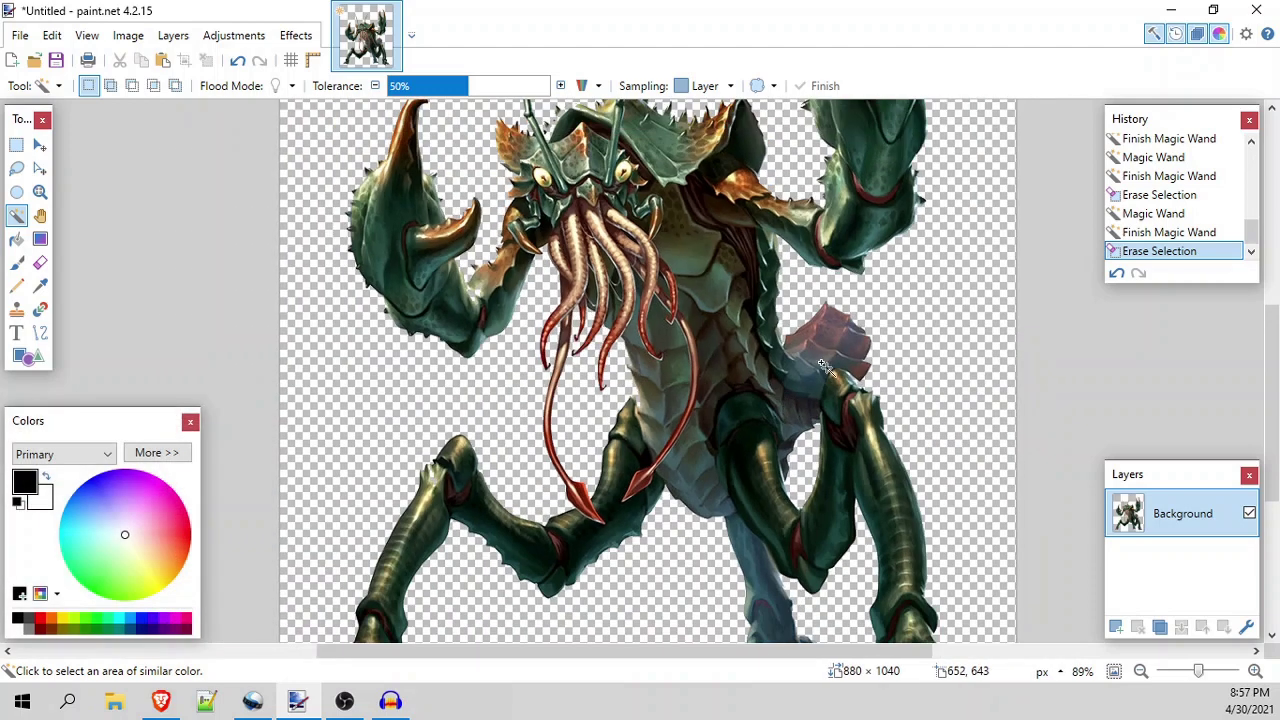
scroll(790, 345, up, 2)
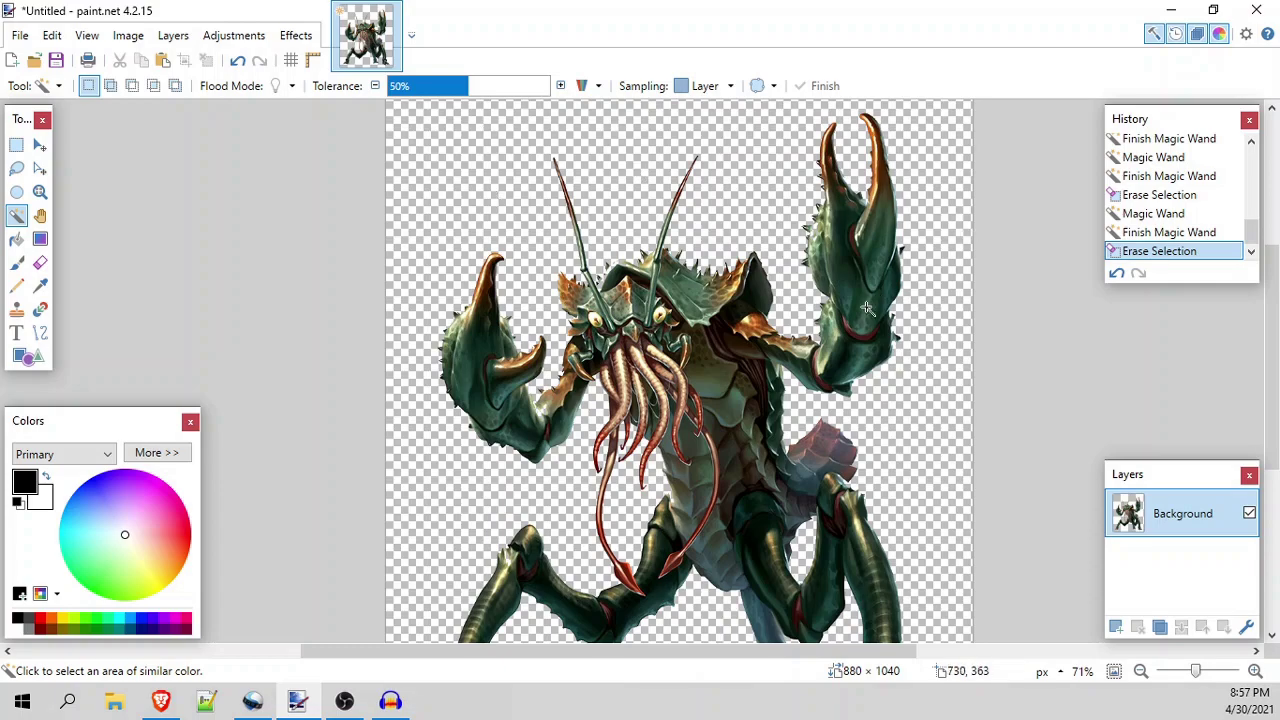
click(858, 278)
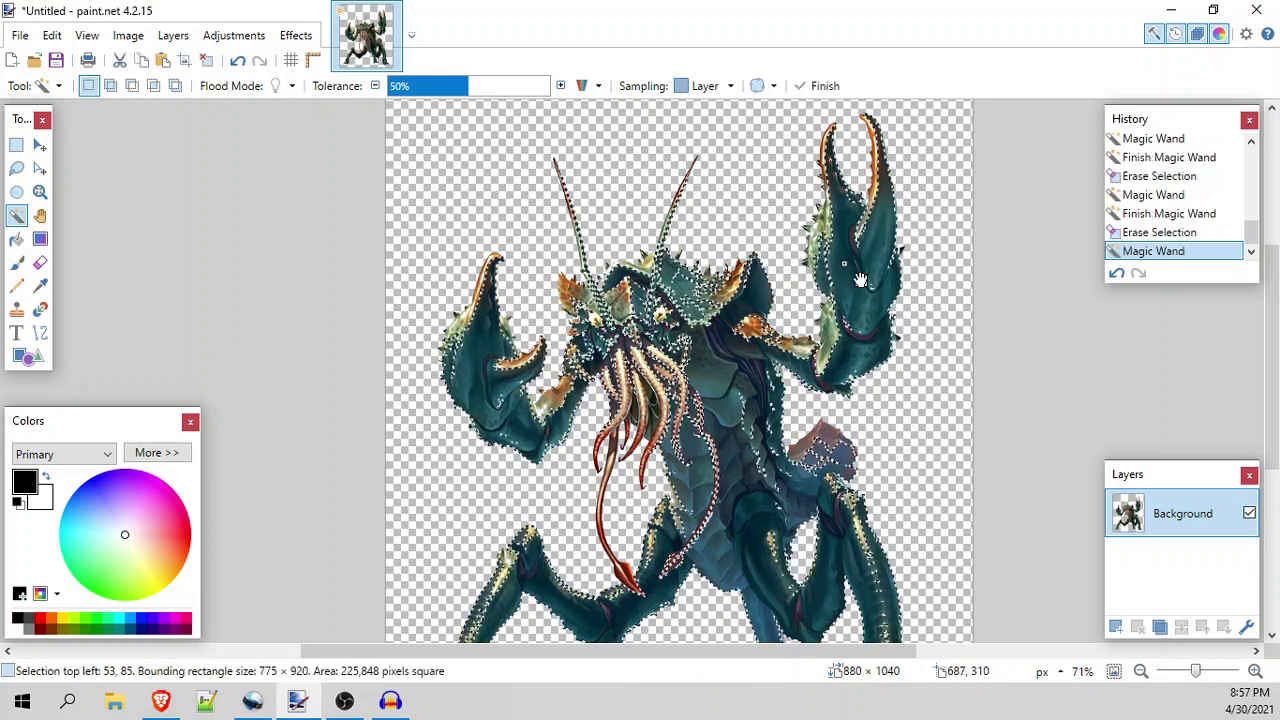
- Test a lower Magic Wand tolerance on the background, restore it to about 48%, and deselect
mouse_move(431, 92)
mouse_down()
mouse_move(418, 93)
mouse_move(486, 97)
mouse_move(437, 100)
mouse_up()
click(462, 193)
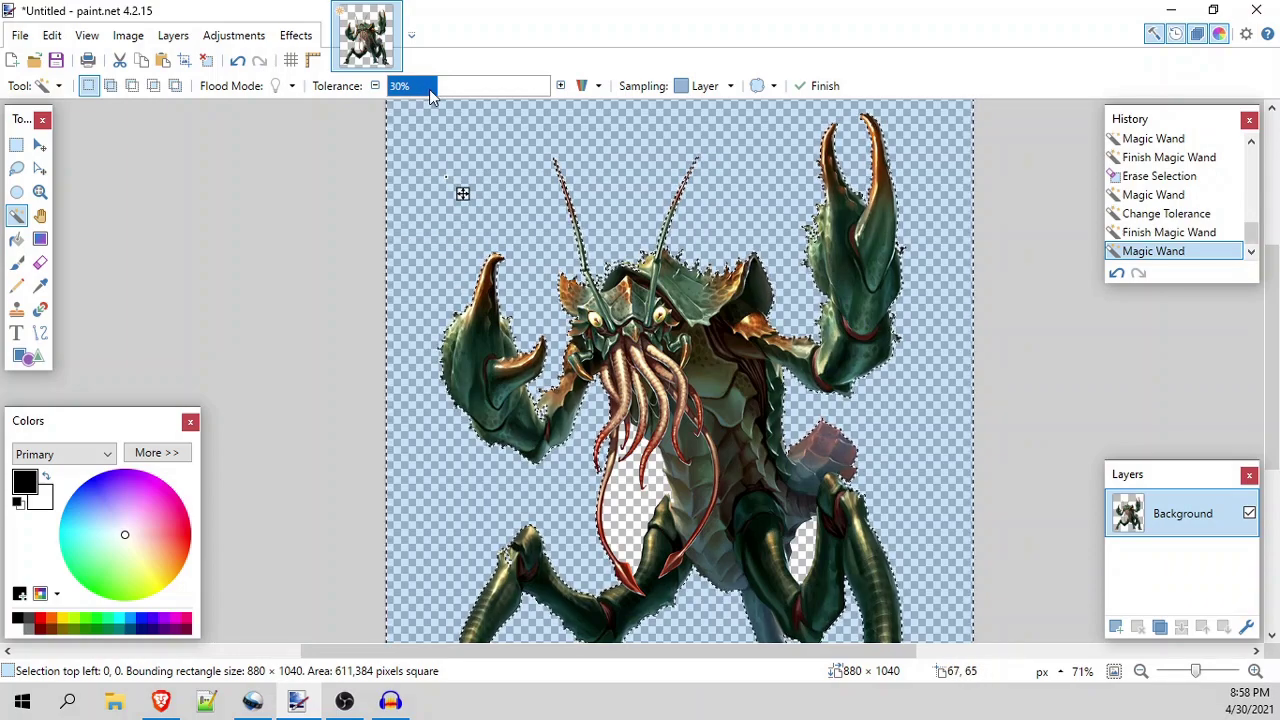
mouse_move(433, 89)
mouse_down()
mouse_move(474, 89)
mouse_move(456, 90)
mouse_up()
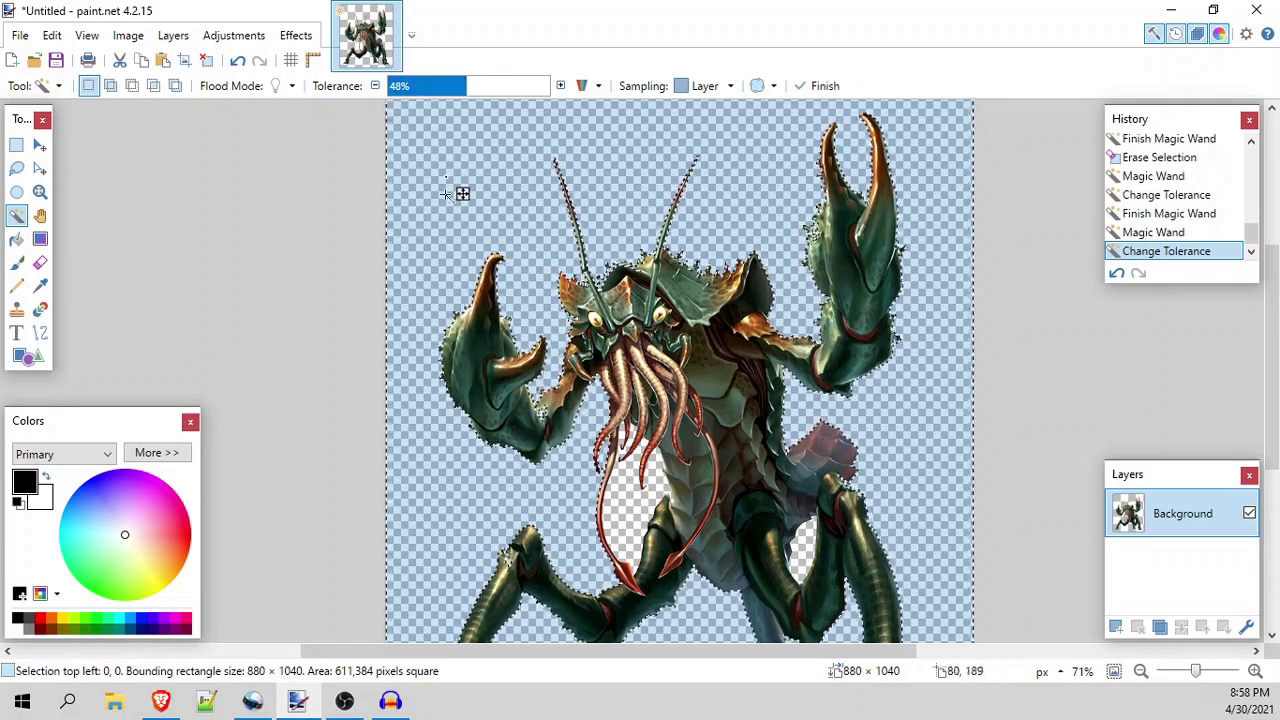
click(16, 145)
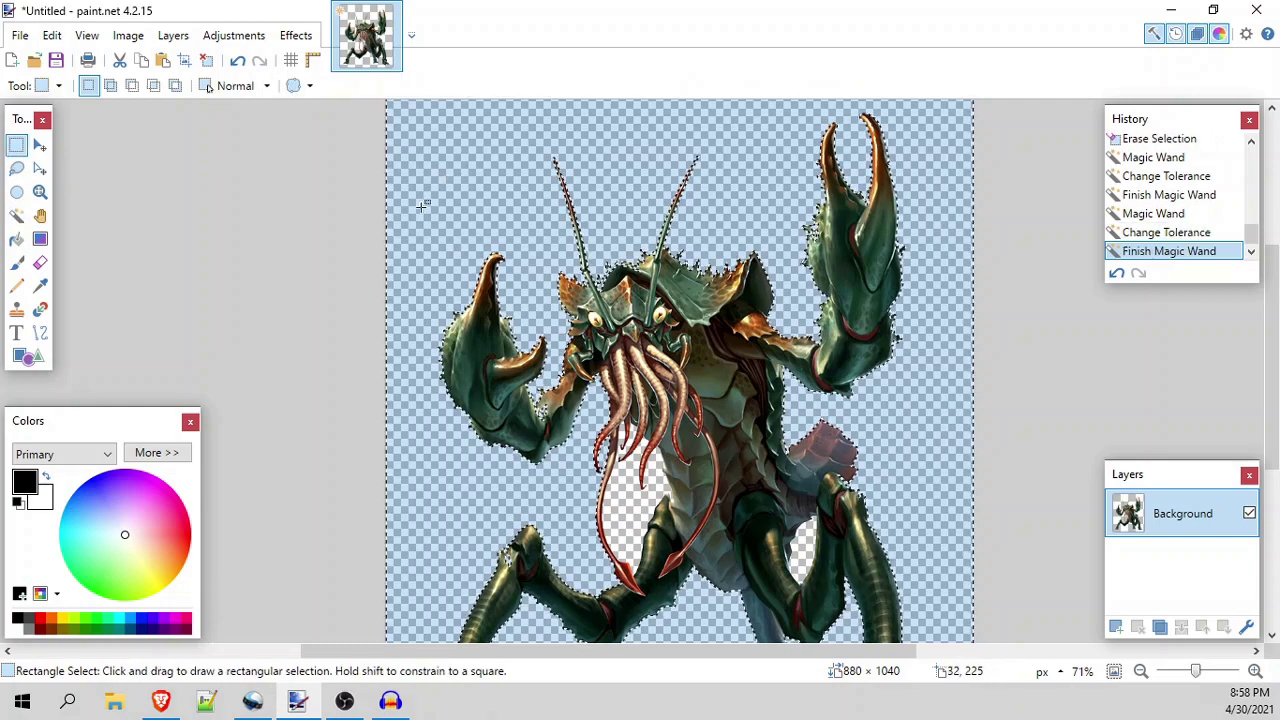
click(414, 200)
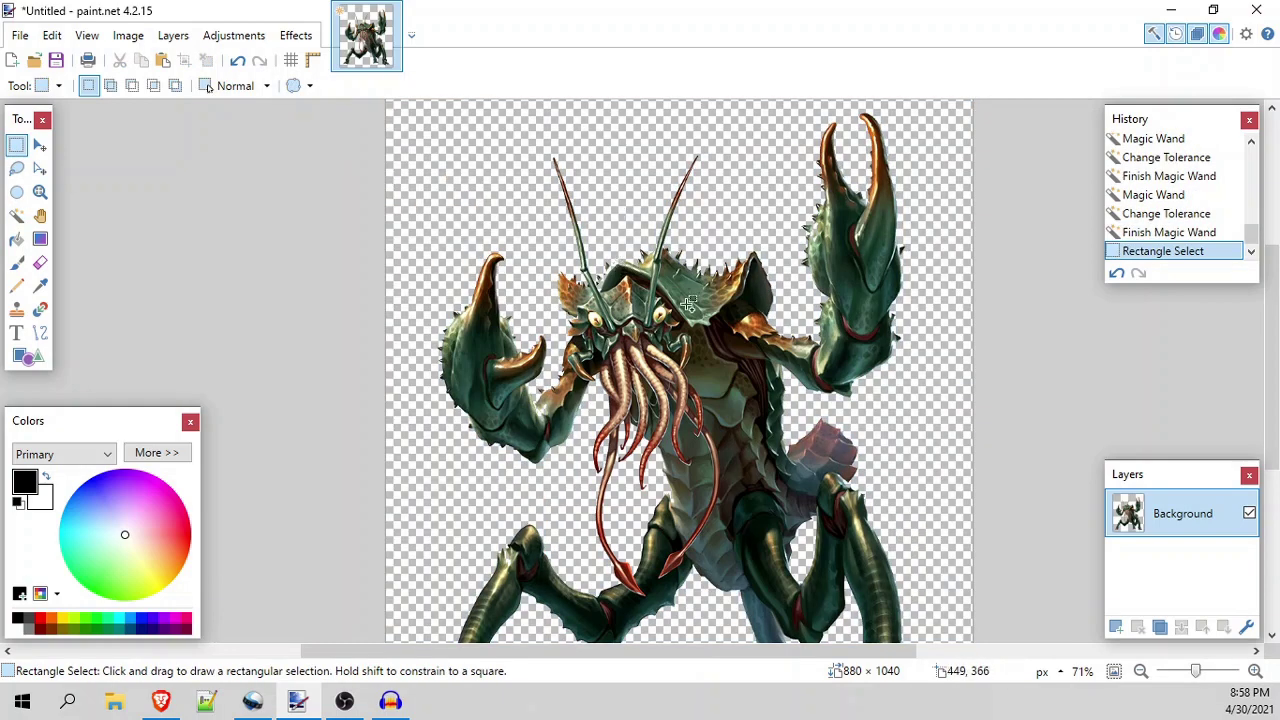
- Scroll over the cutout, then bring Brave back on the 5etools bestiary tab
ctrl+scroll(686, 298, down, 1)
scroll(672, 318, down, 1)
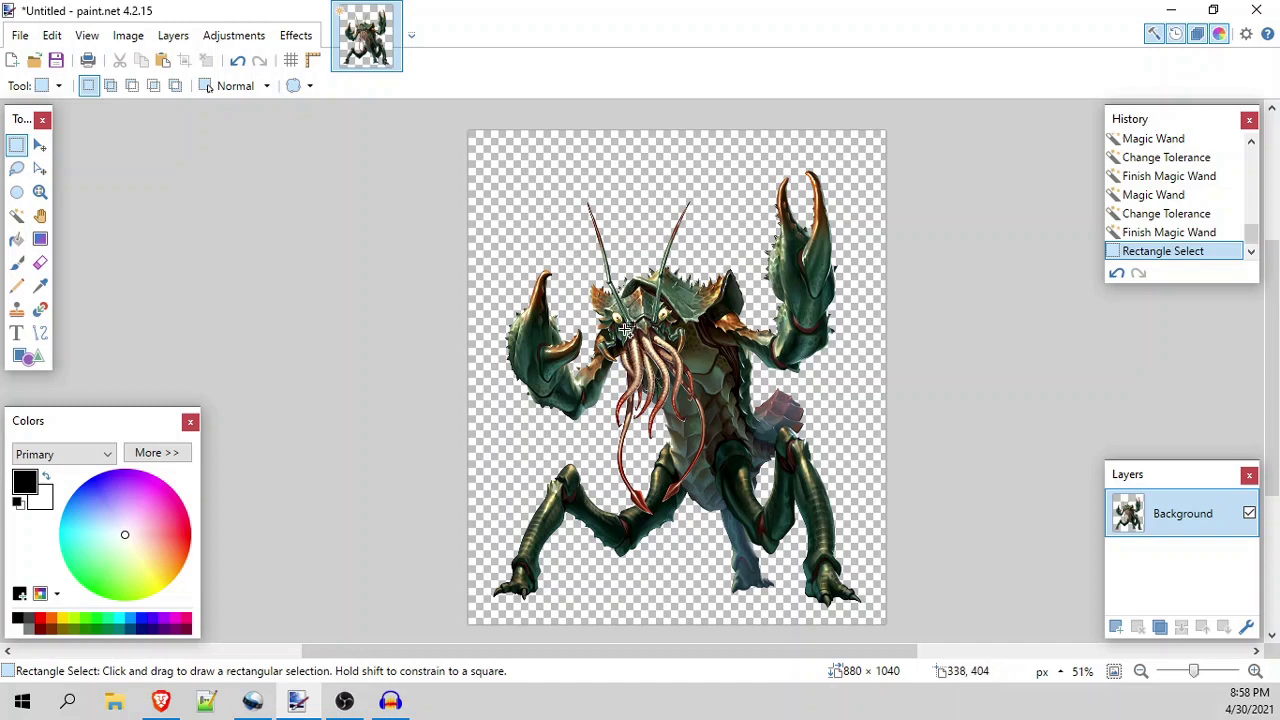
scroll(632, 322, down, 2)
scroll(632, 322, up, 6)
scroll(652, 383, down, 5)
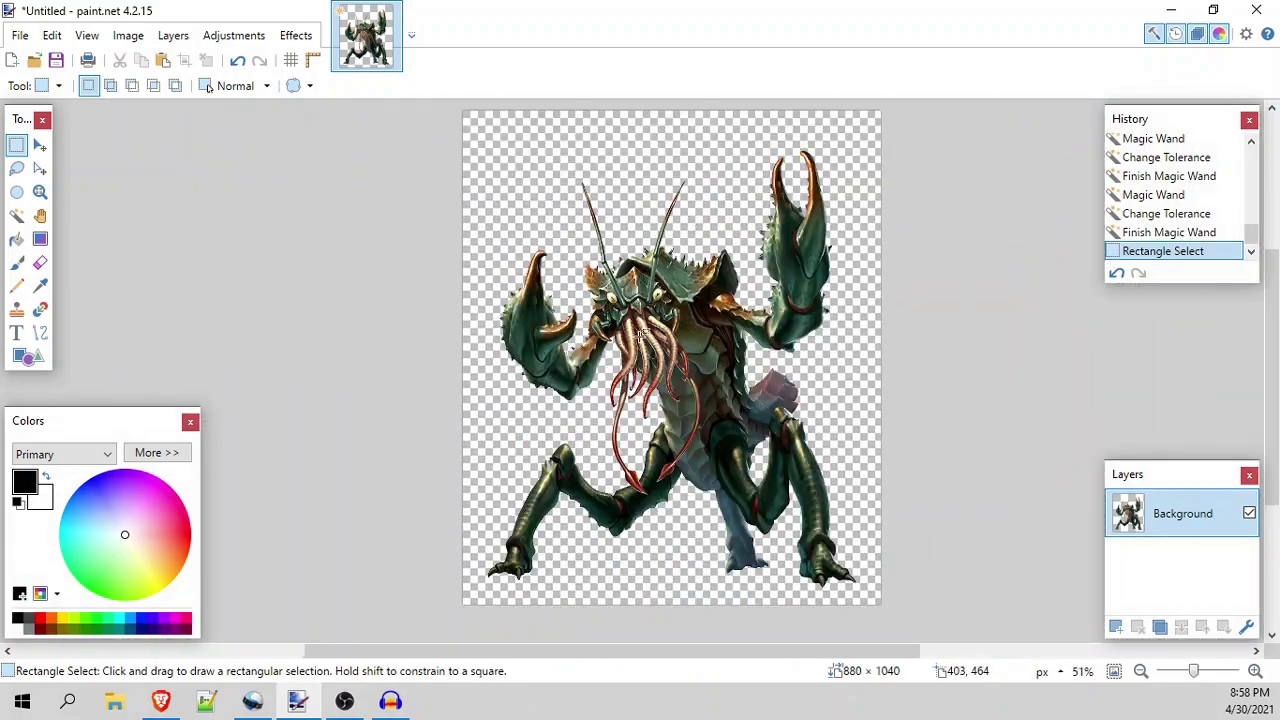
click(161, 701)
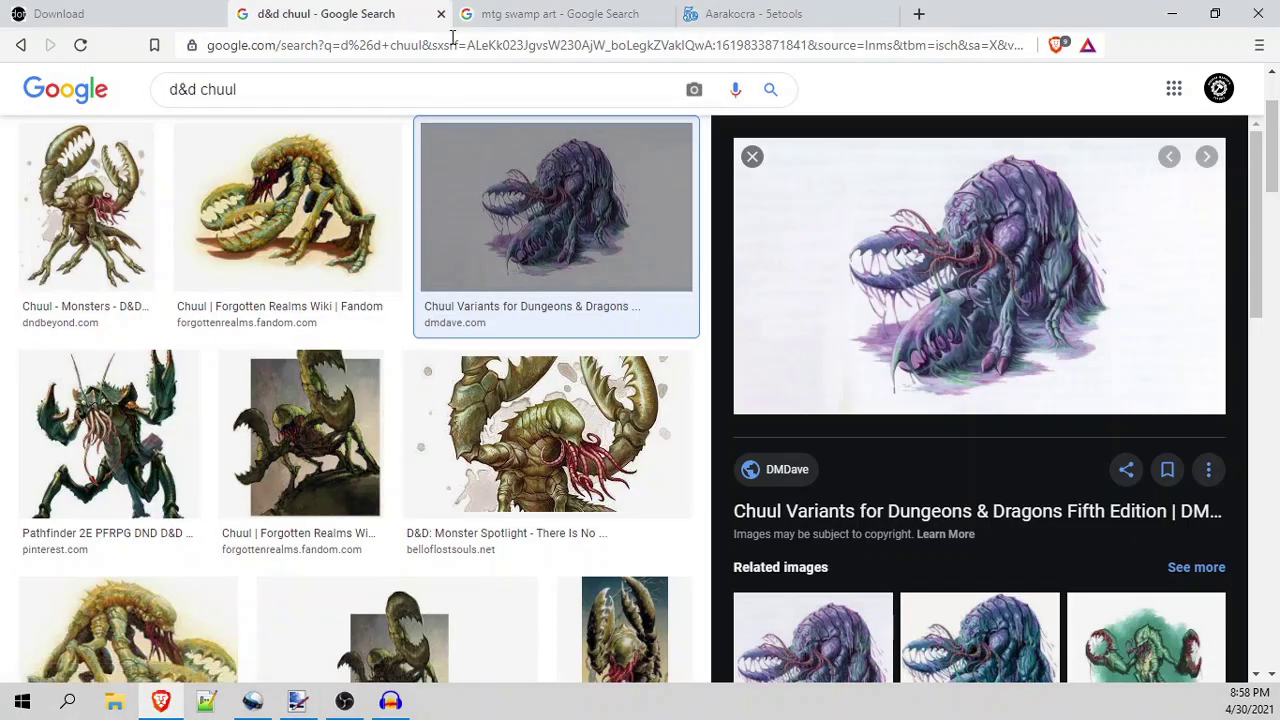
click(755, 13)
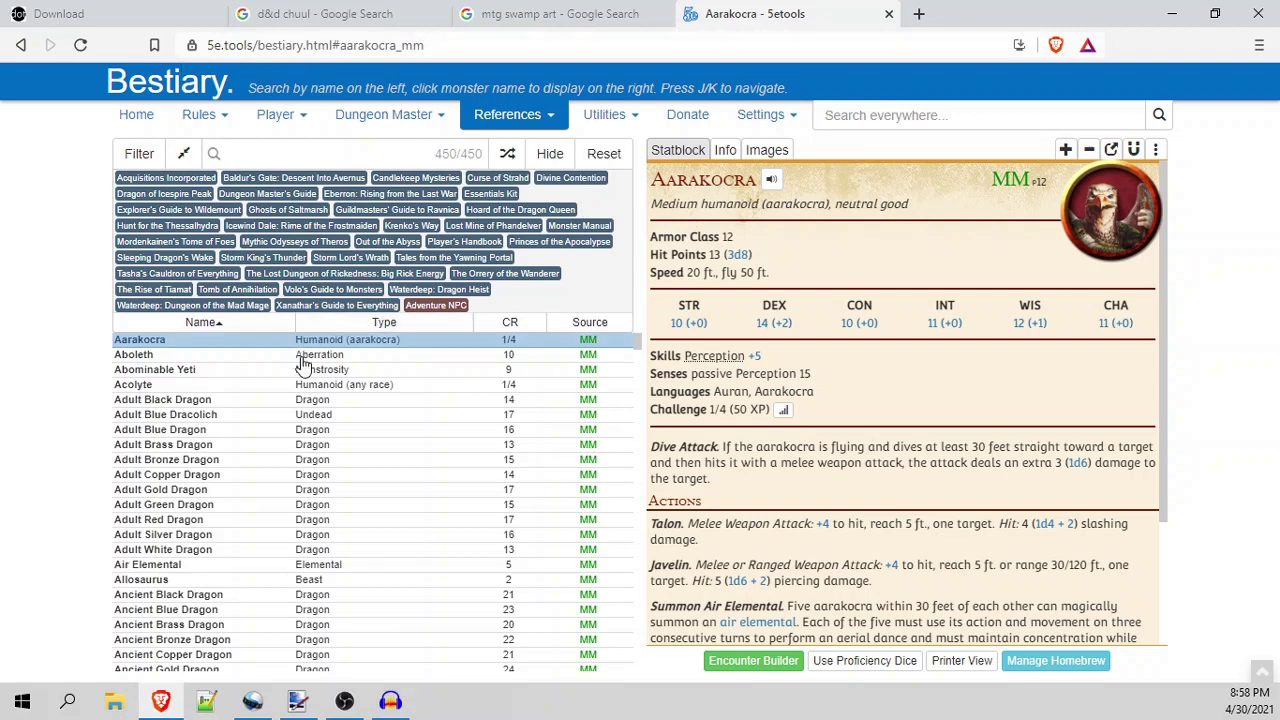
- Copy the round Aarakocra portrait image from 5etools and return to paint.net
mouse_move(1100, 233)
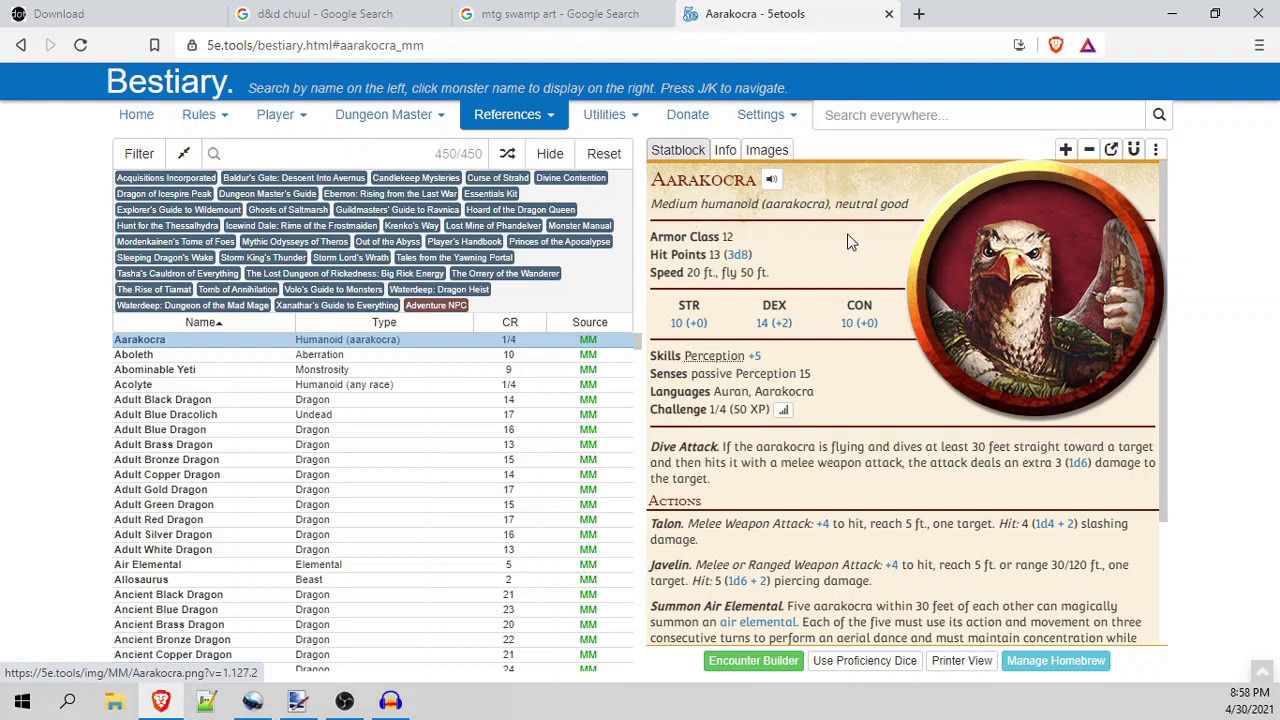
right_click(1053, 262)
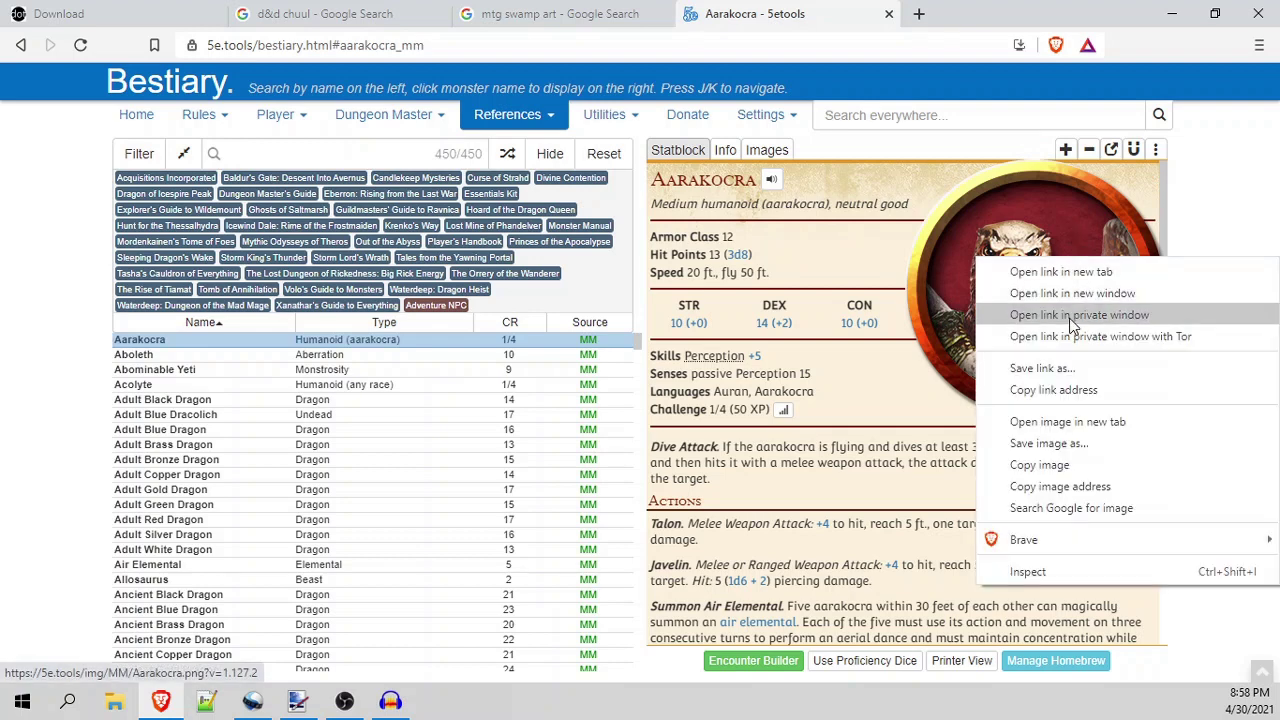
click(1050, 464)
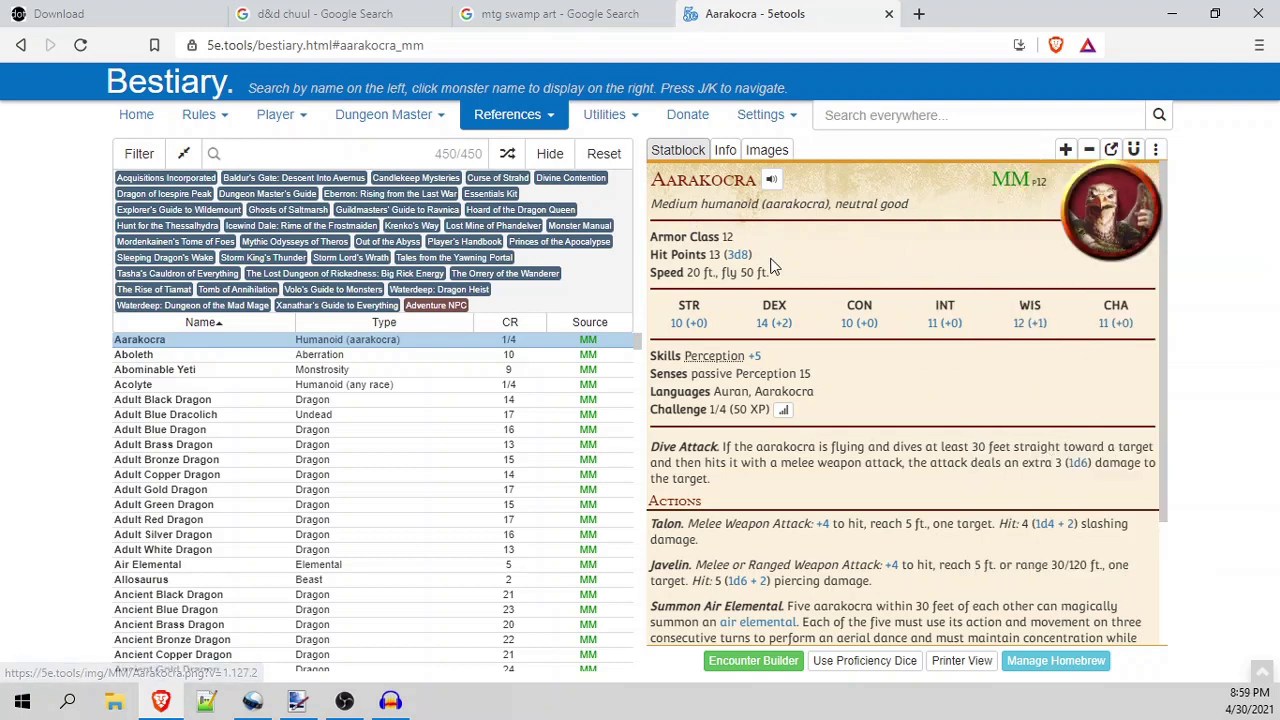
click(297, 701)
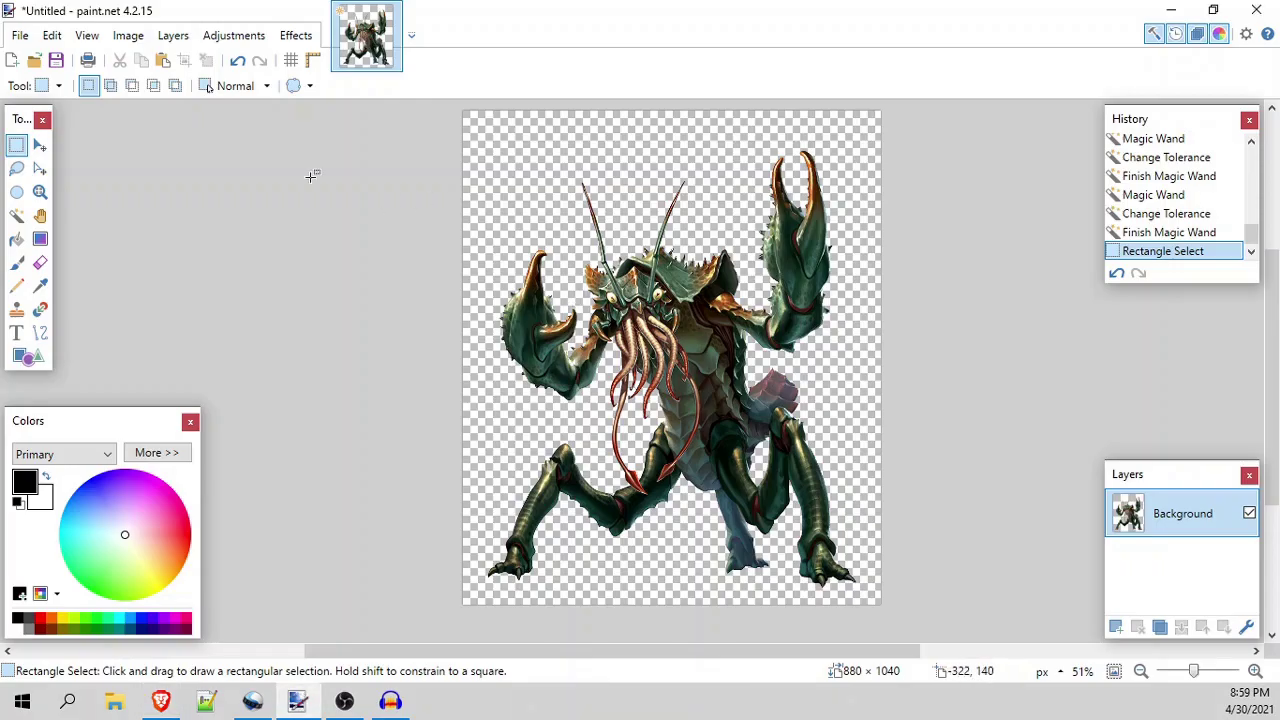
- Create a new 280×280 image and paste the Aarakocra token into it
click(15, 61)
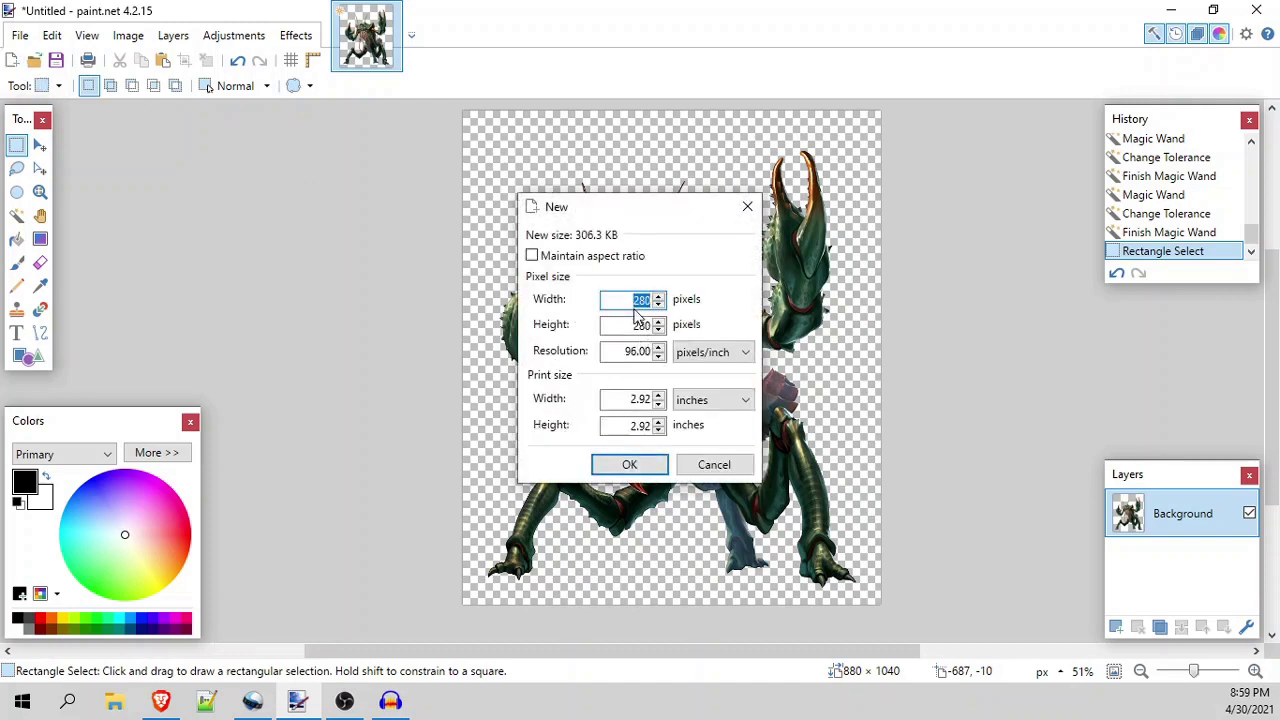
click(630, 470)
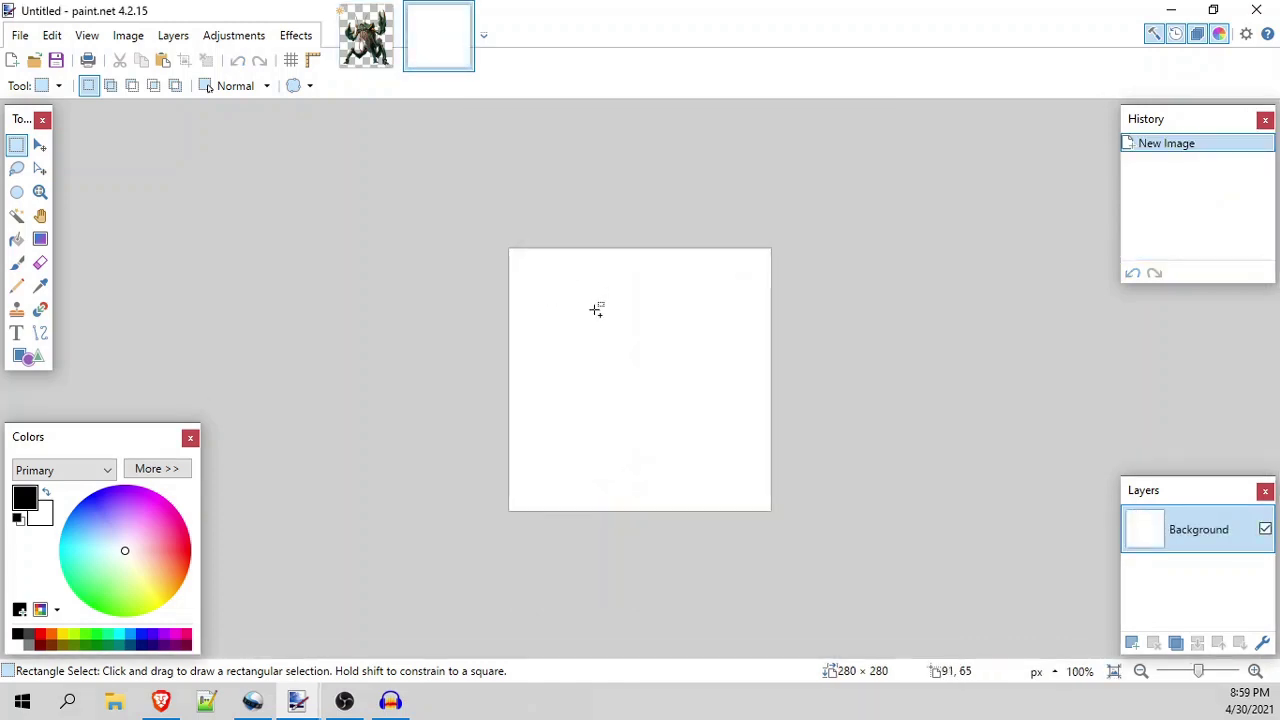
key(ctrl+v)
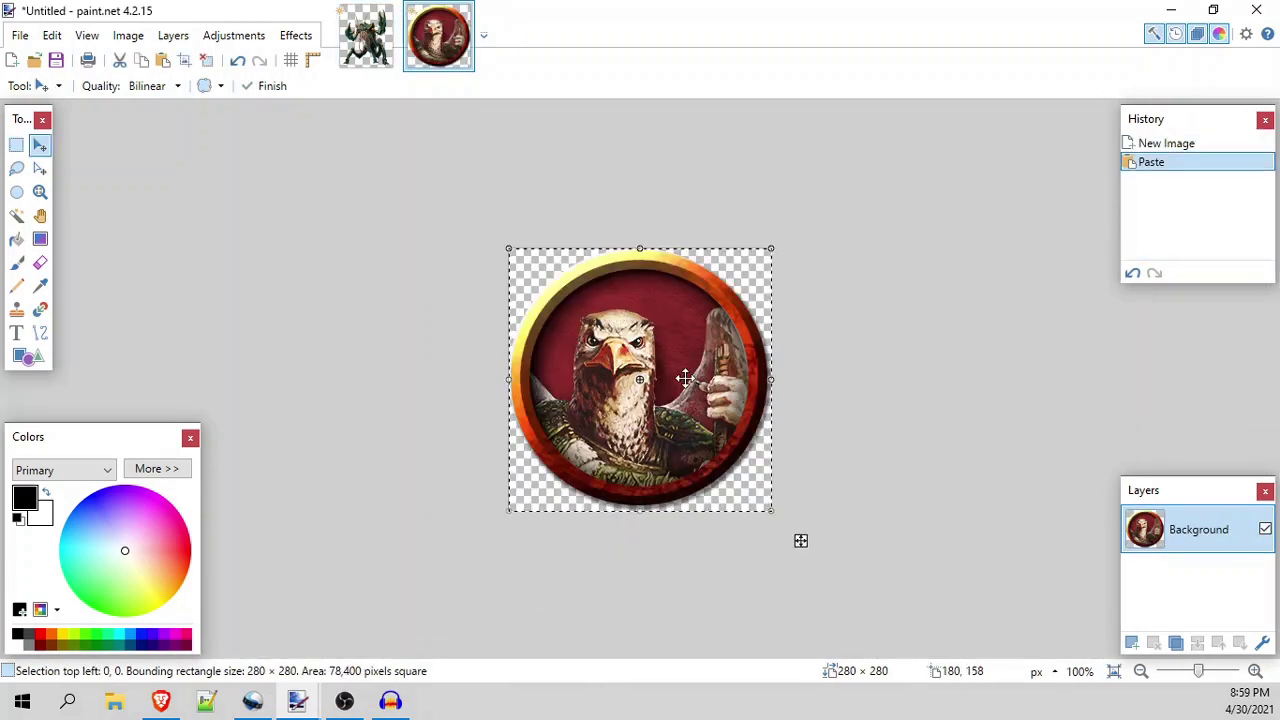
click(16, 145)
click(530, 311)
- Select the transparent corners around the token with the Magic Wand
click(520, 267)
drag(520, 267, 509, 253)
drag(530, 274, 509, 249)
click(16, 215)
click(522, 262)
ctrl+click(755, 437)
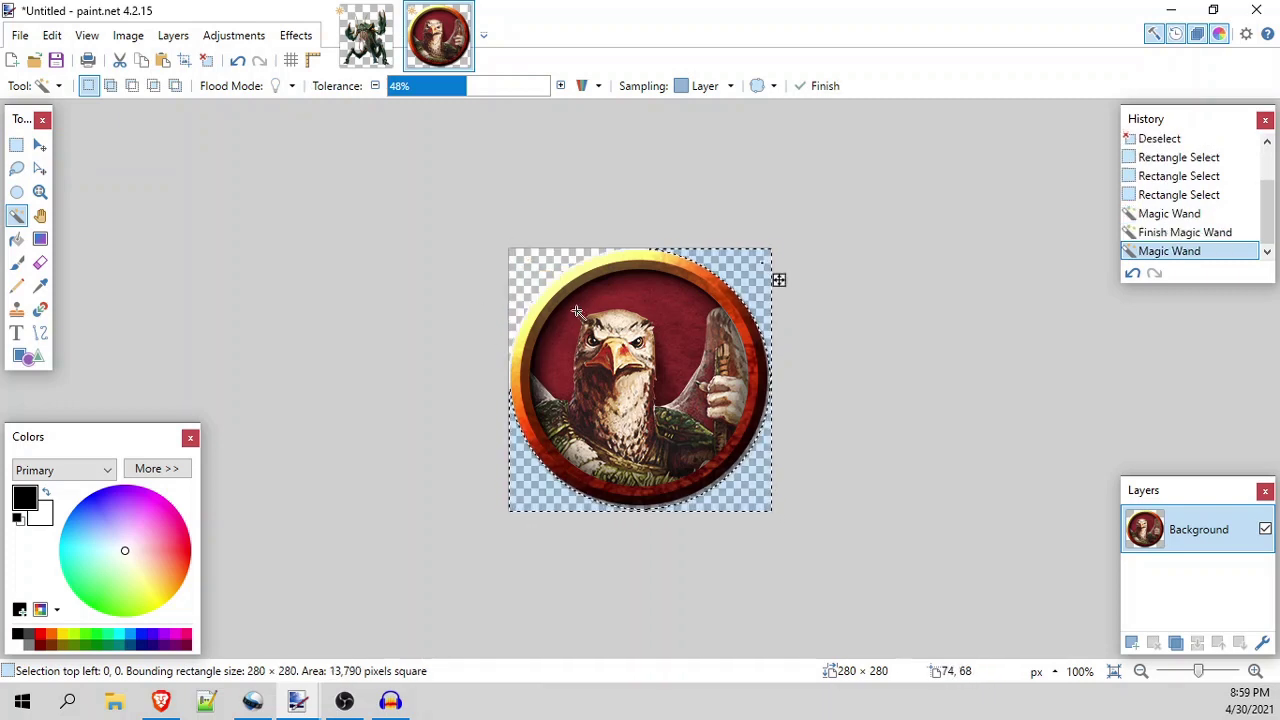
click(528, 286)
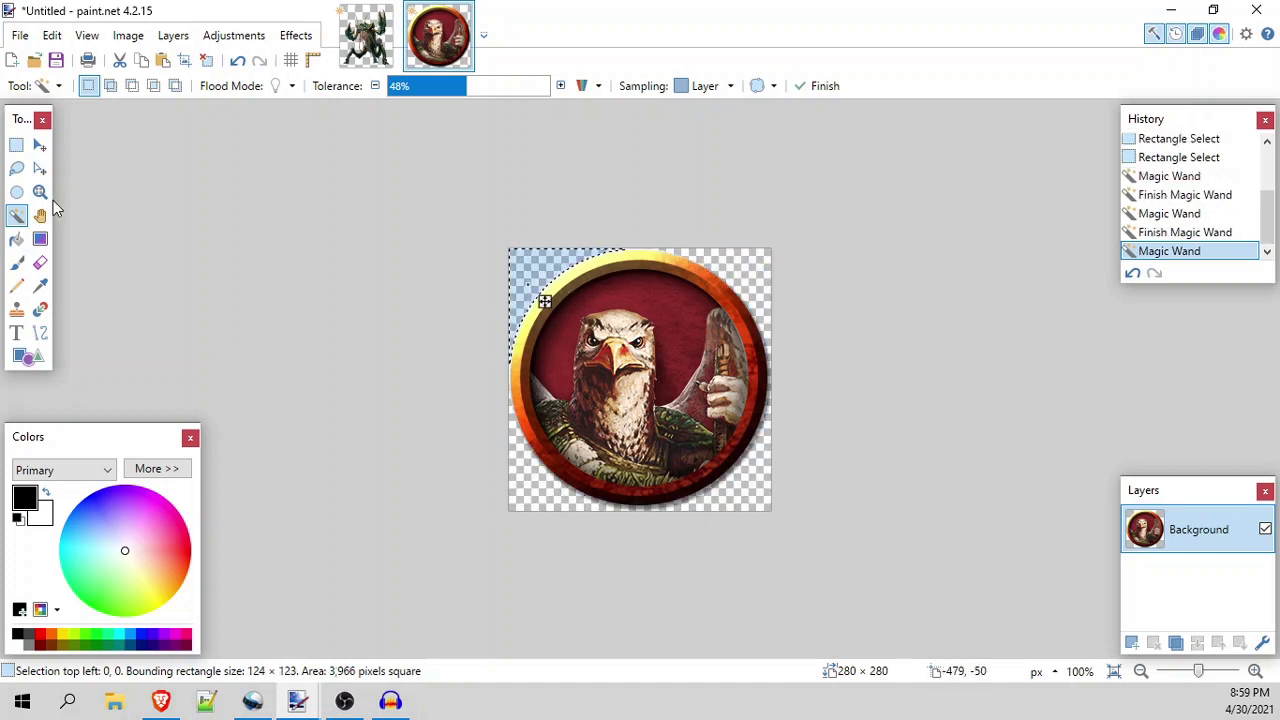
click(16, 146)
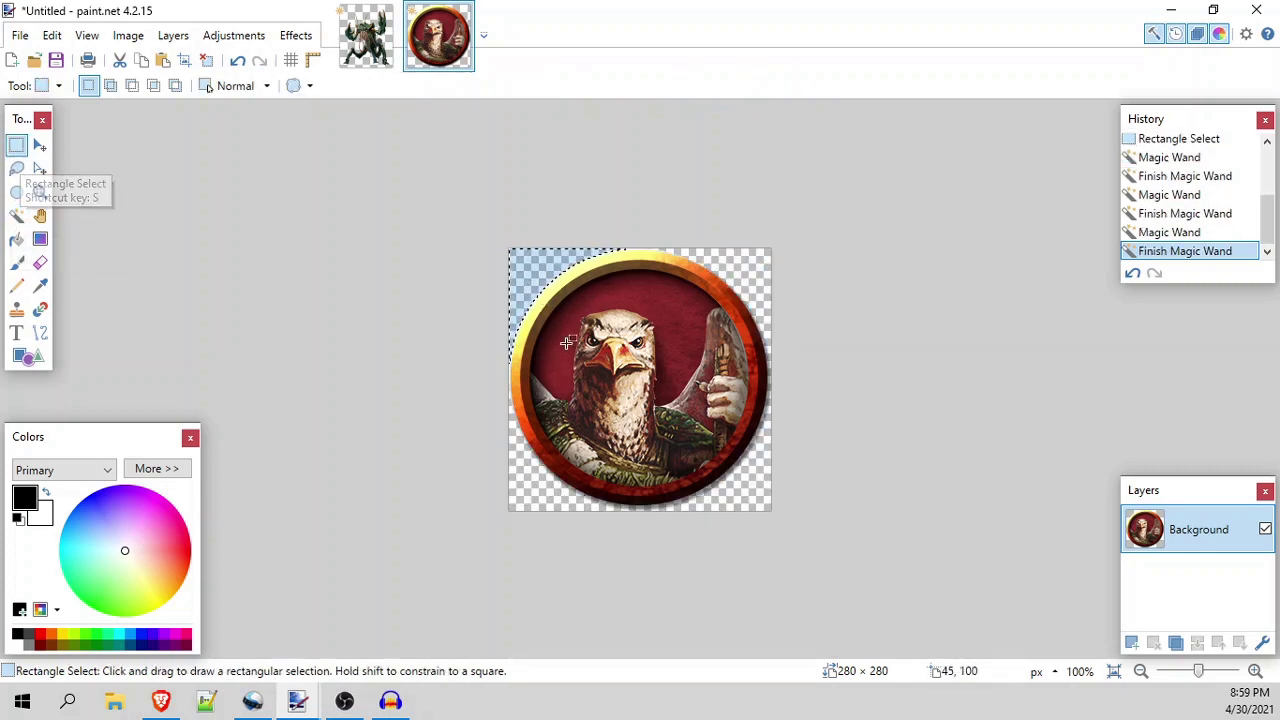
click(546, 341)
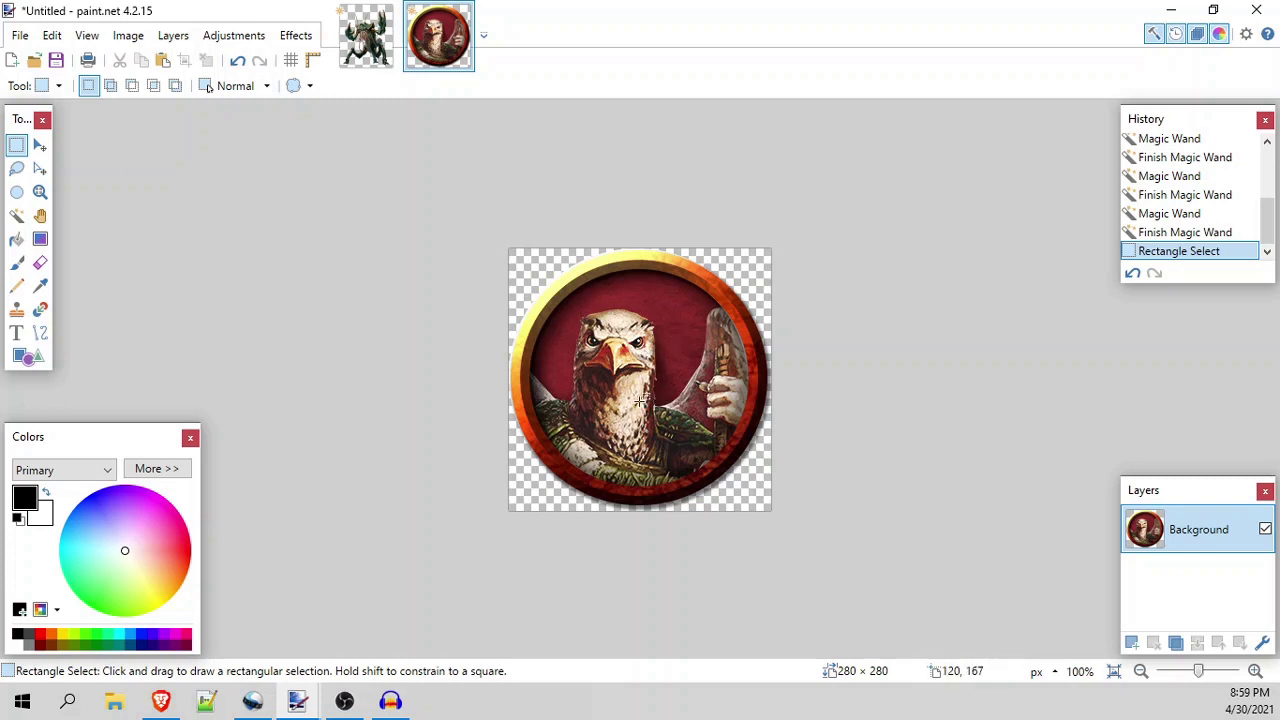
- Erase the eagle portrait inside a perfect circle, leaving only the empty ring frame
click(16, 191)
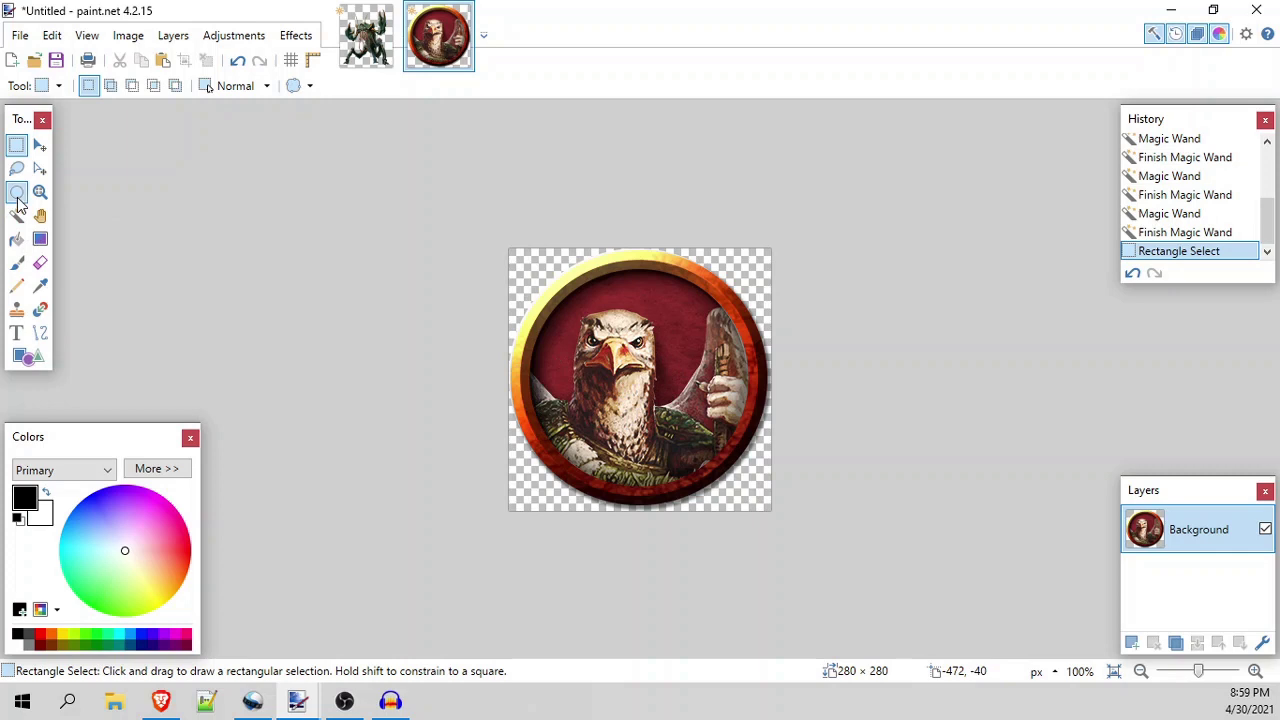
click(603, 369)
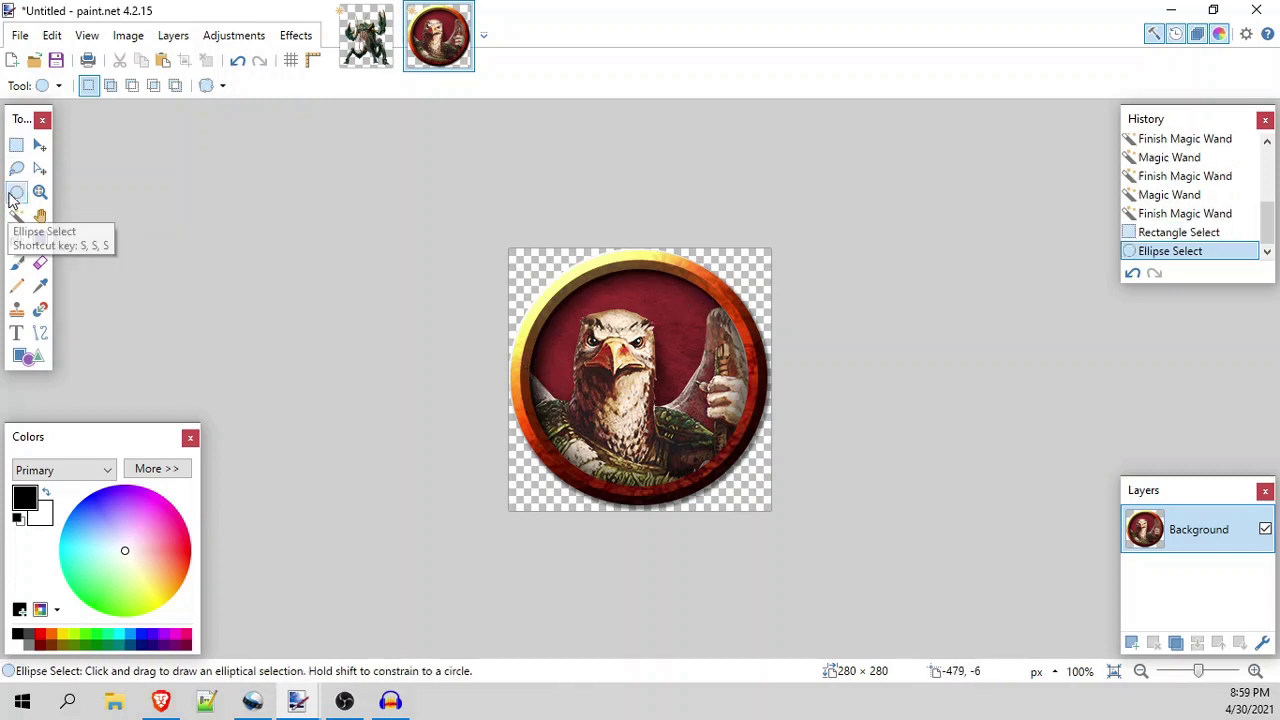
drag(525, 341, 746, 464)
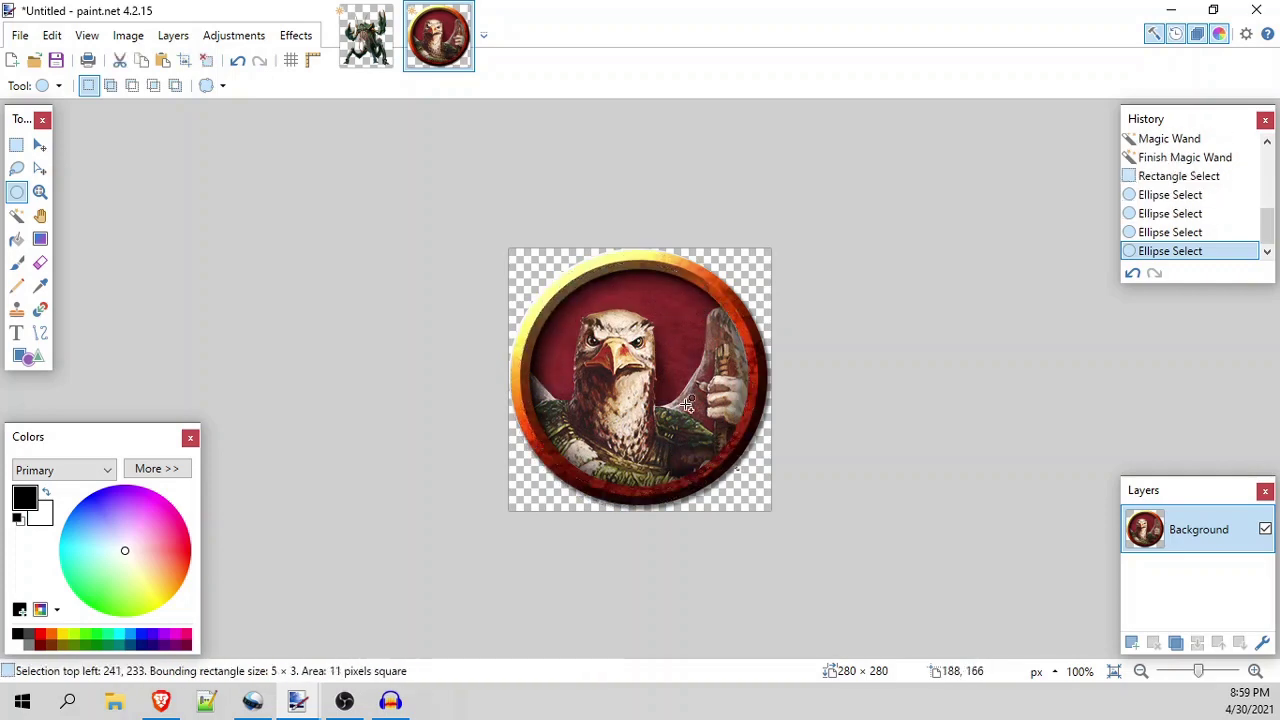
scroll(686, 404, up, 4)
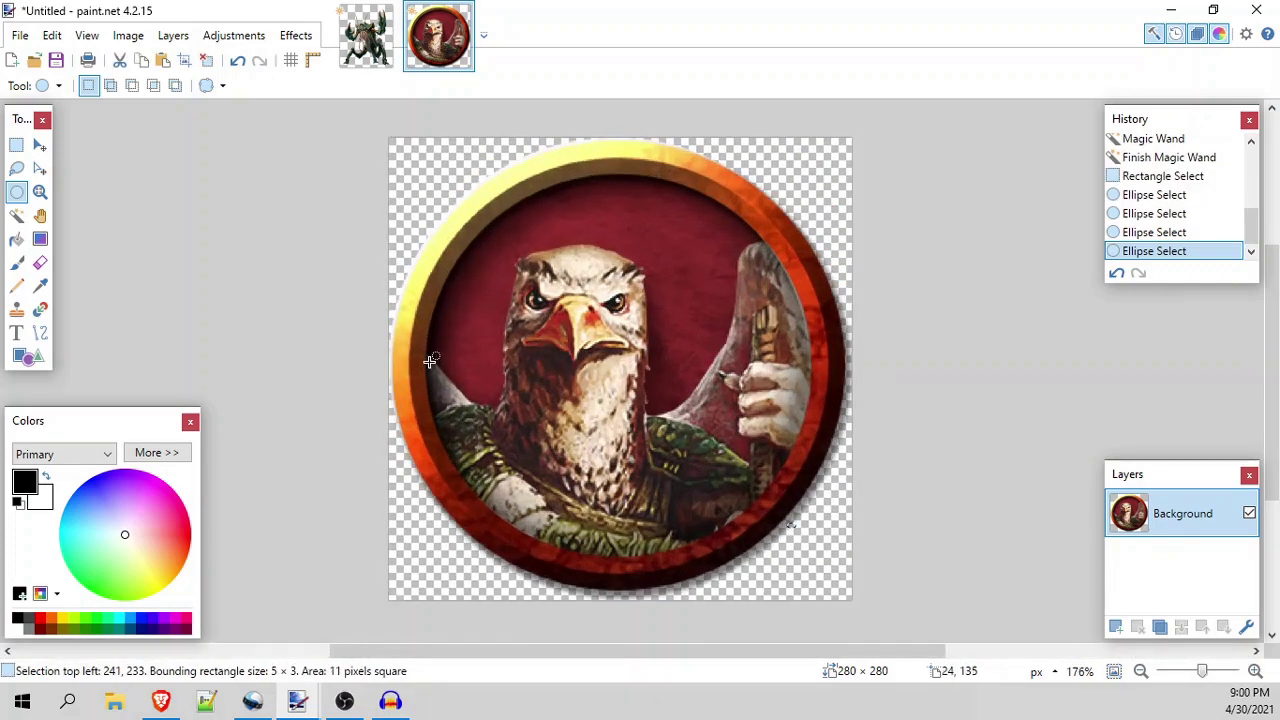
drag(425, 360, 806, 375)
key(shift)
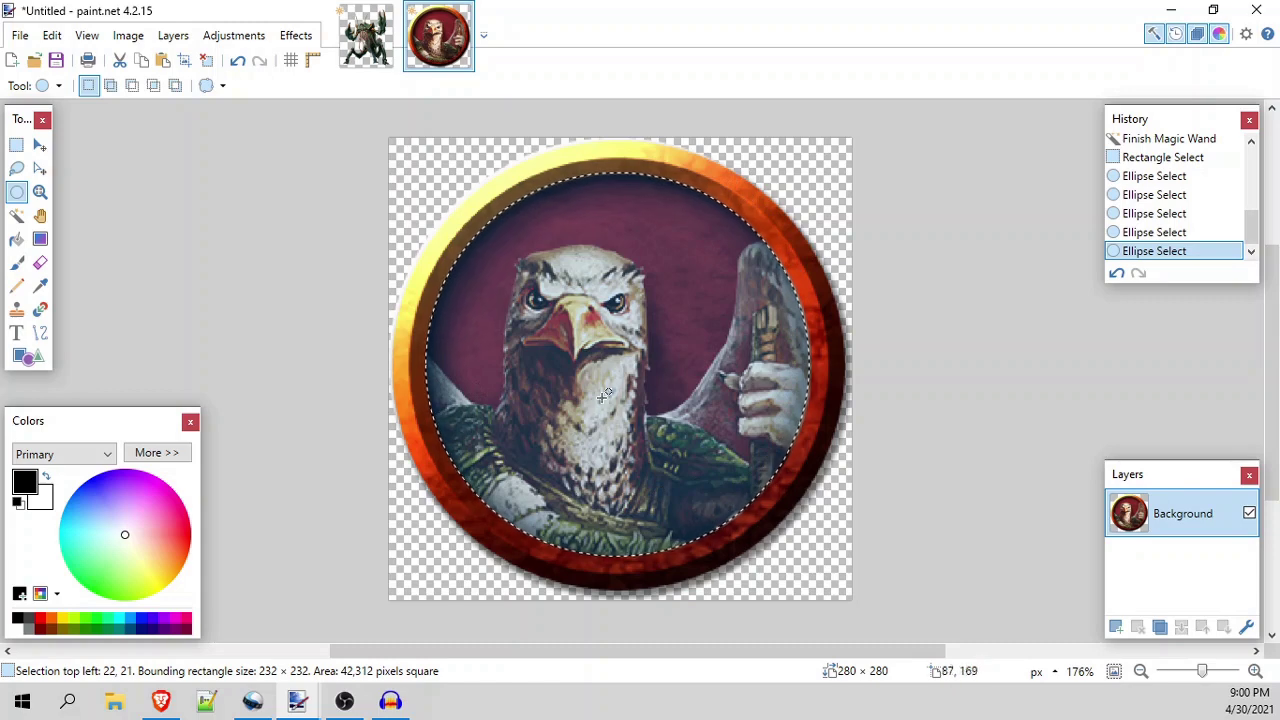
key(Delete)
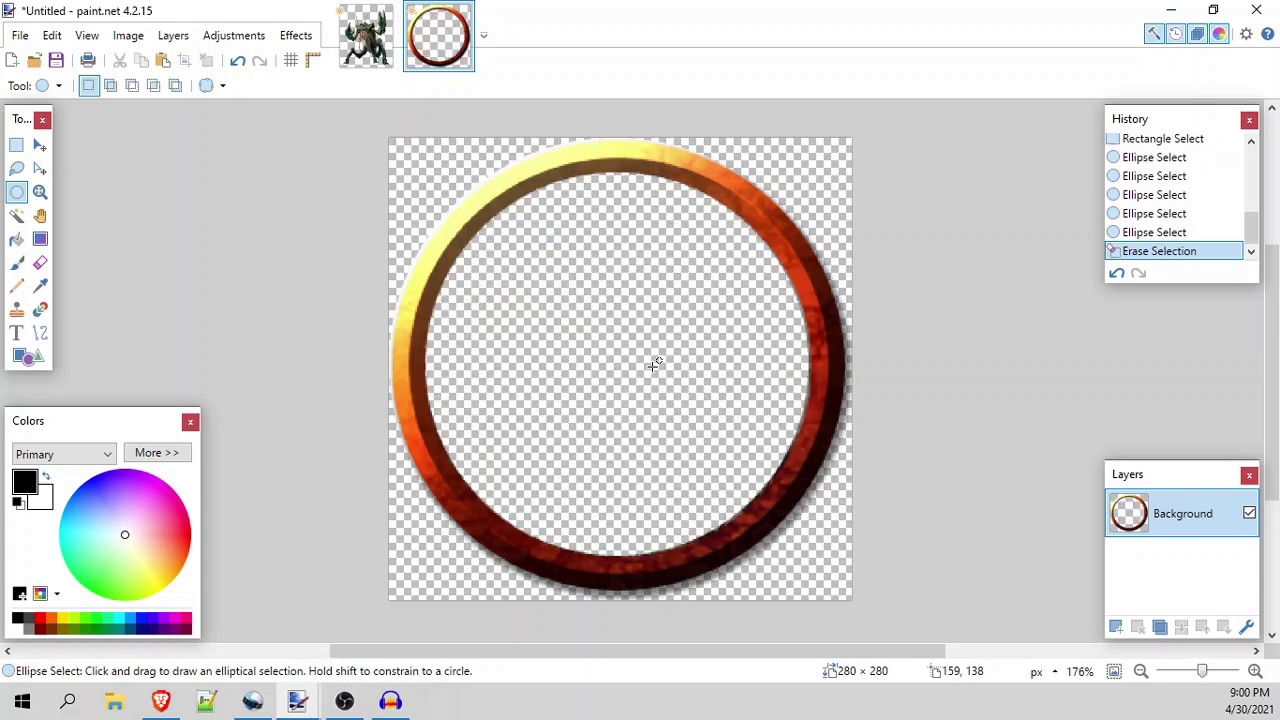
- Scroll over the emptied ring, then bring the Chuul image back into view
scroll(742, 510, up, 5)
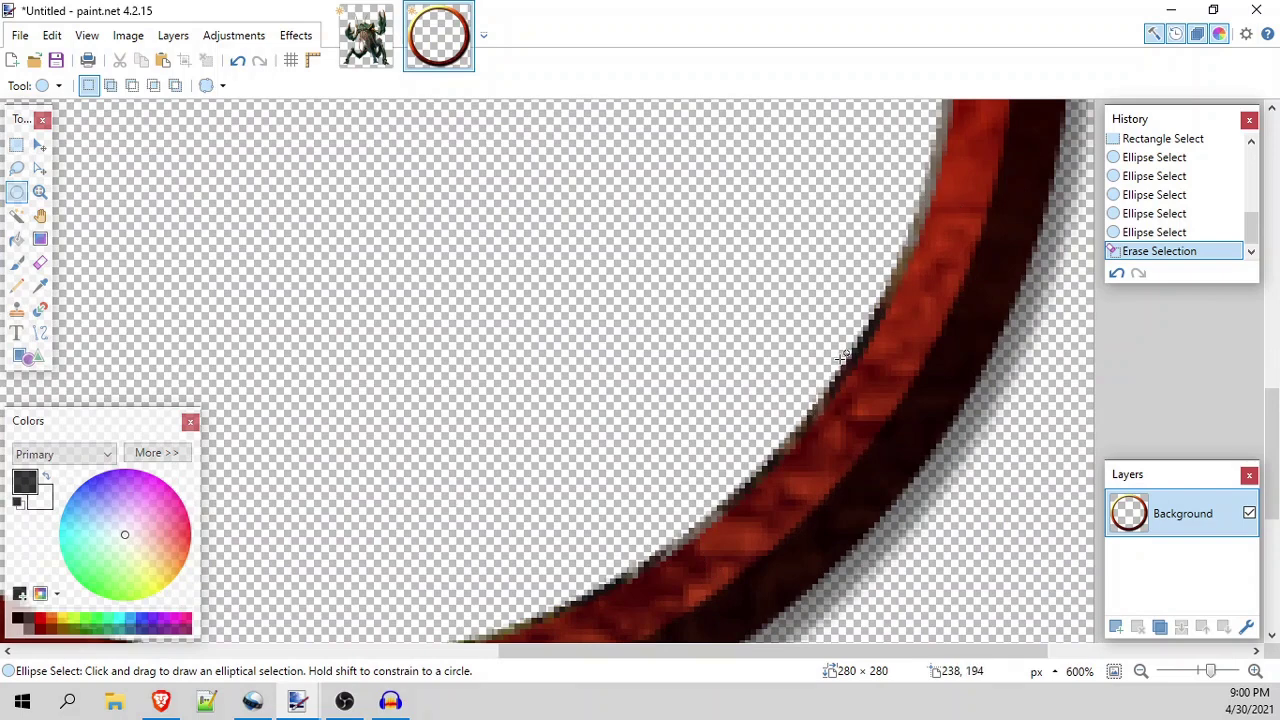
scroll(746, 449, down, 2)
scroll(594, 558, down, 3)
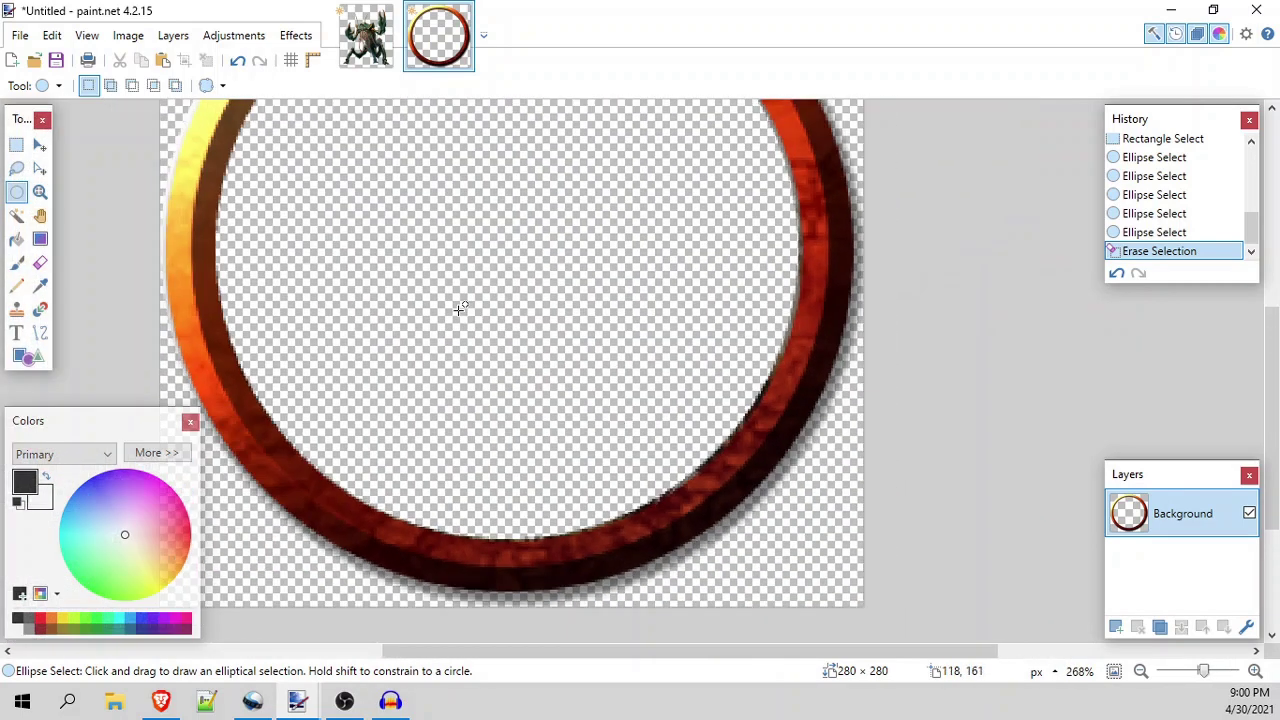
scroll(503, 338, down, 1)
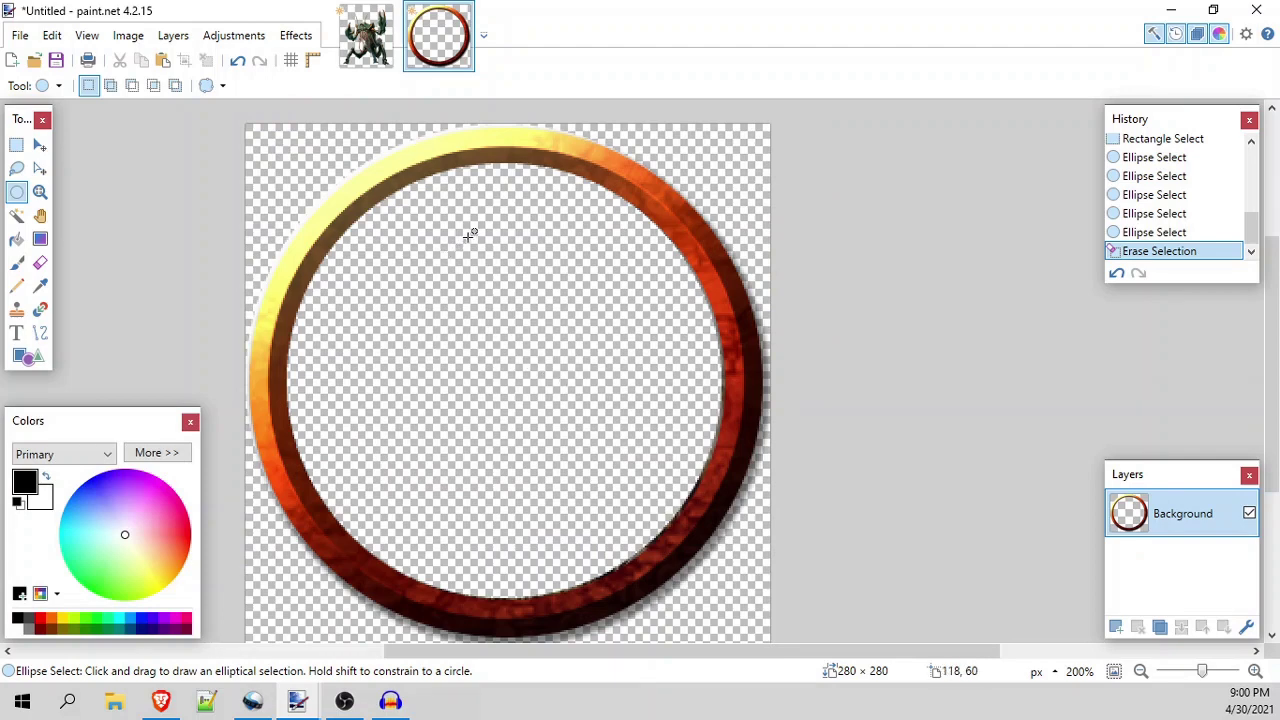
scroll(344, 310, down, 1)
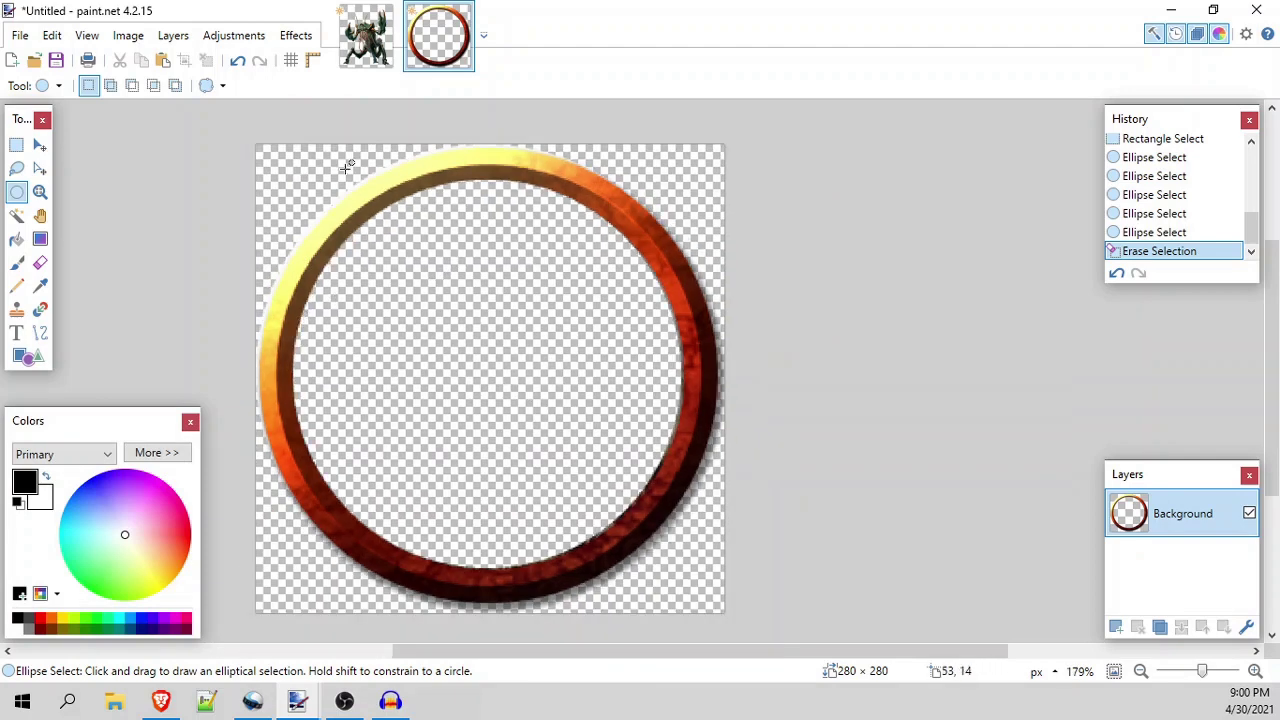
click(362, 48)
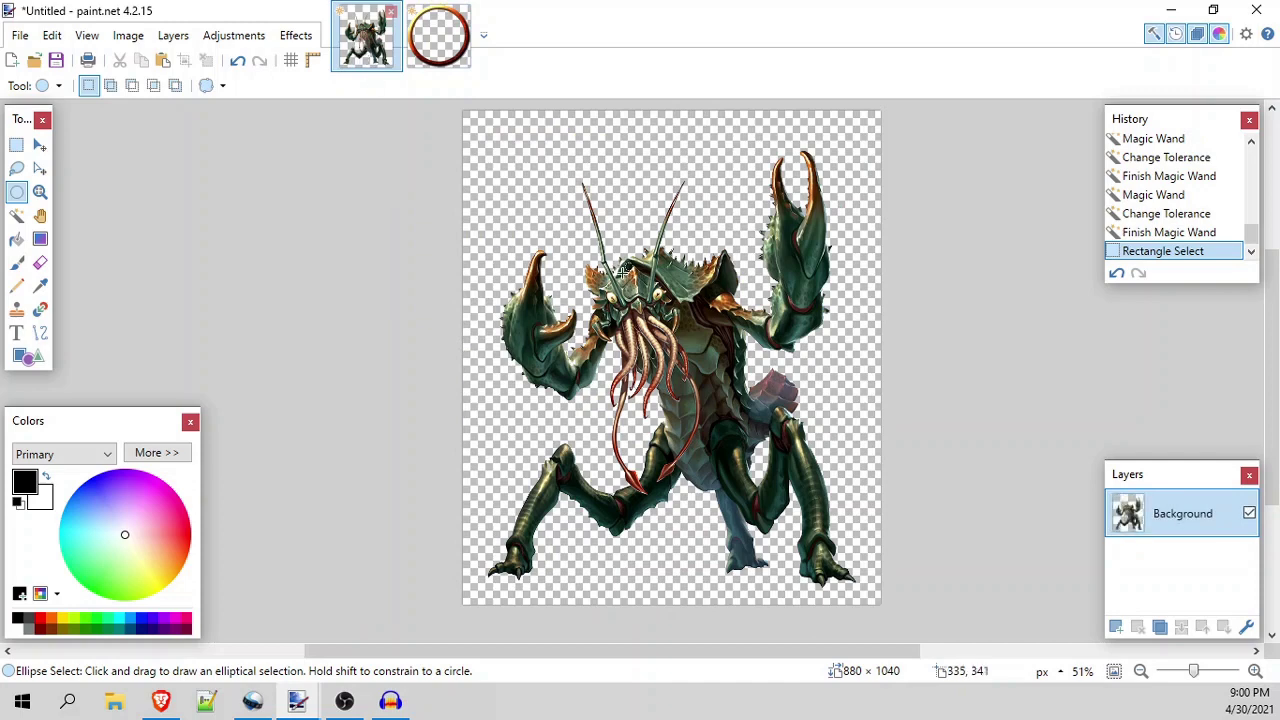
- Select the entire Chuul image for copying
click(16, 146)
drag(524, 214, 728, 410)
click(636, 441)
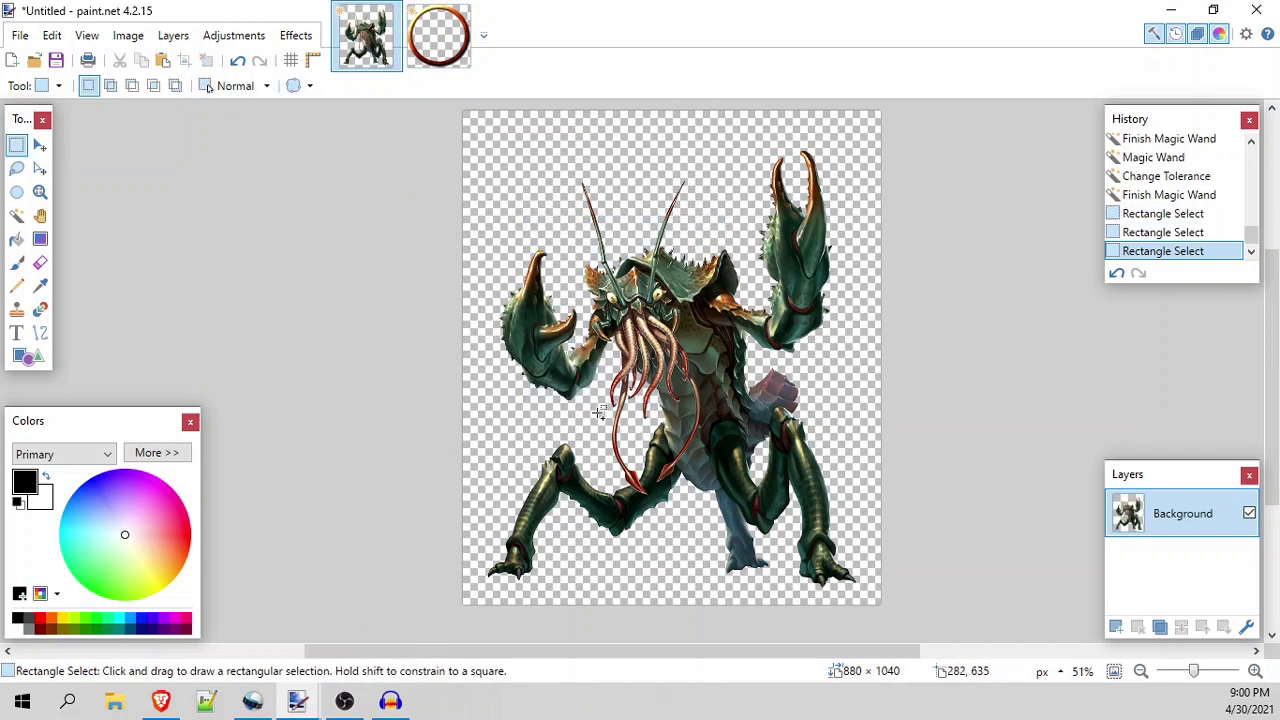
key(ctrl+a)
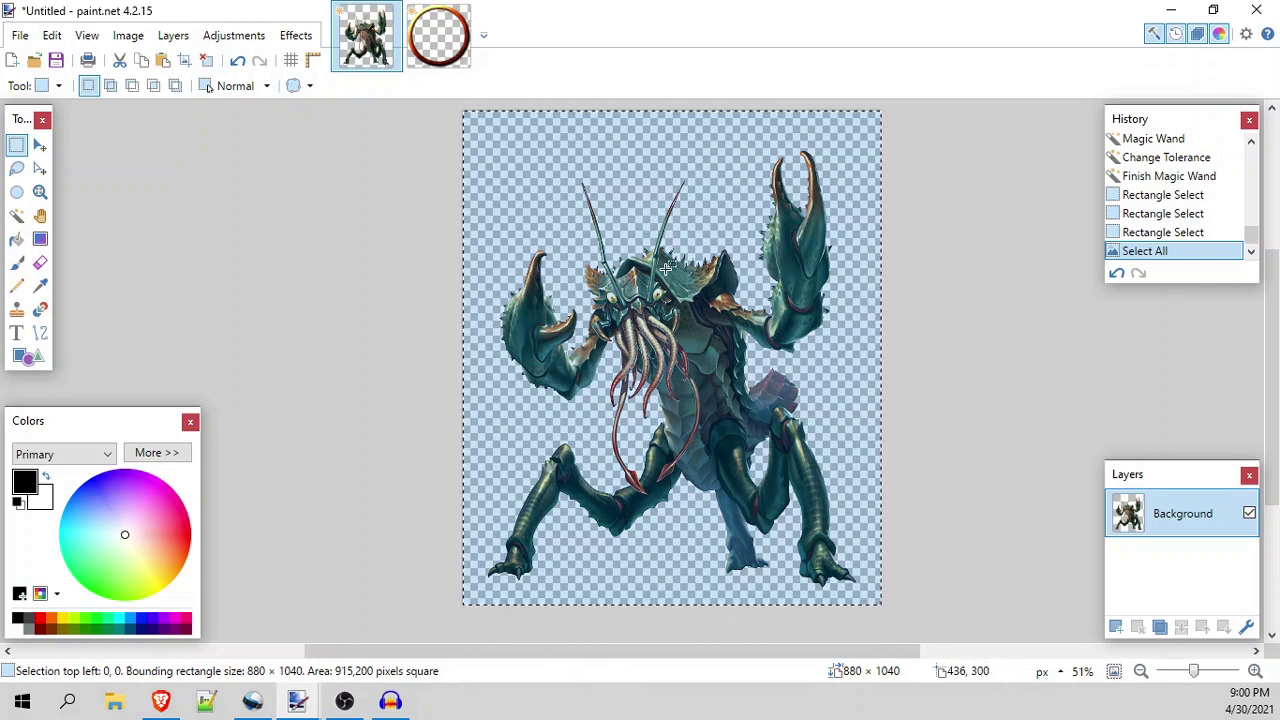
- In the ring image, add Layer 2 beneath the ring layer and paste the Chuul into it
click(437, 50)
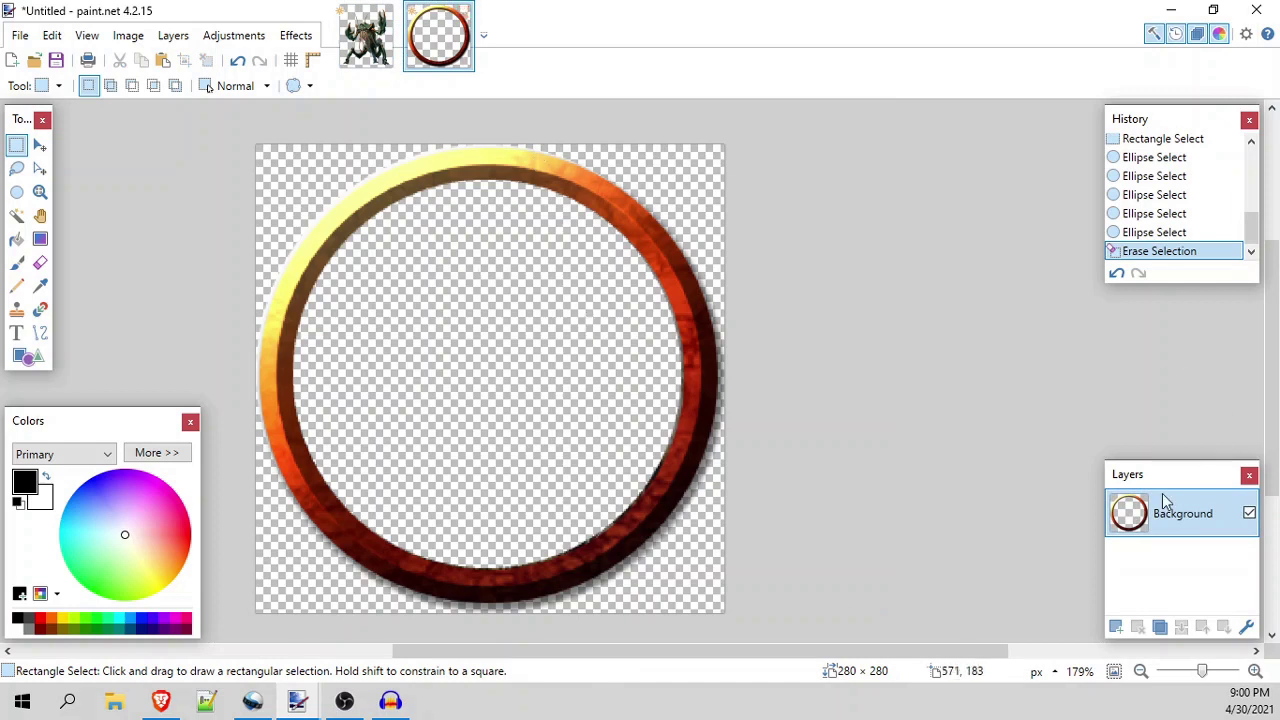
click(1116, 627)
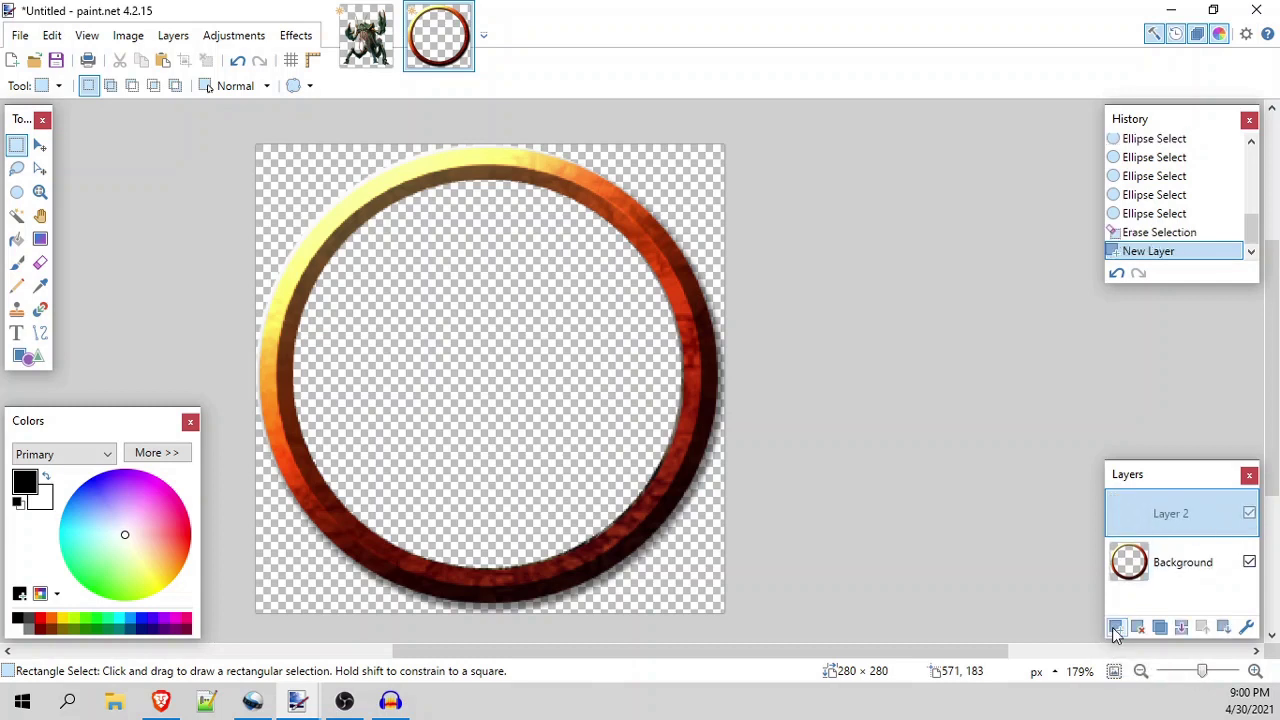
drag(1162, 511, 1163, 570)
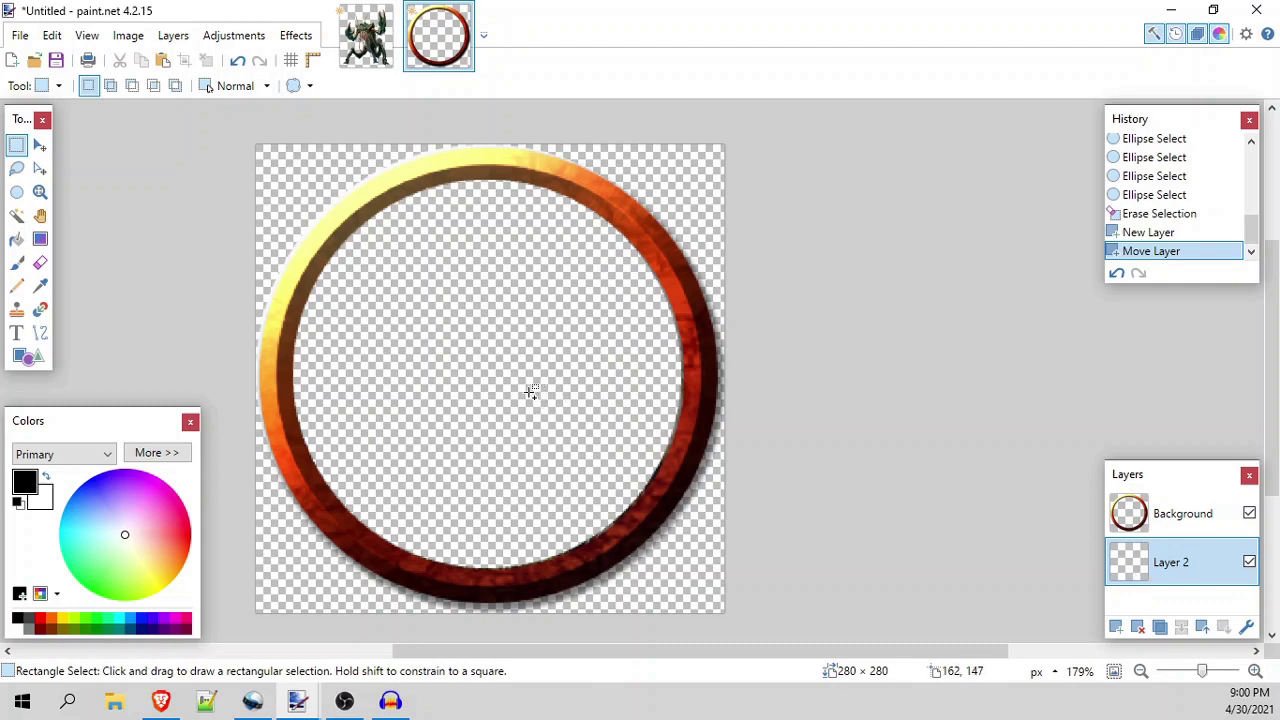
key(ctrl+v)
drag(598, 300, 533, 206)
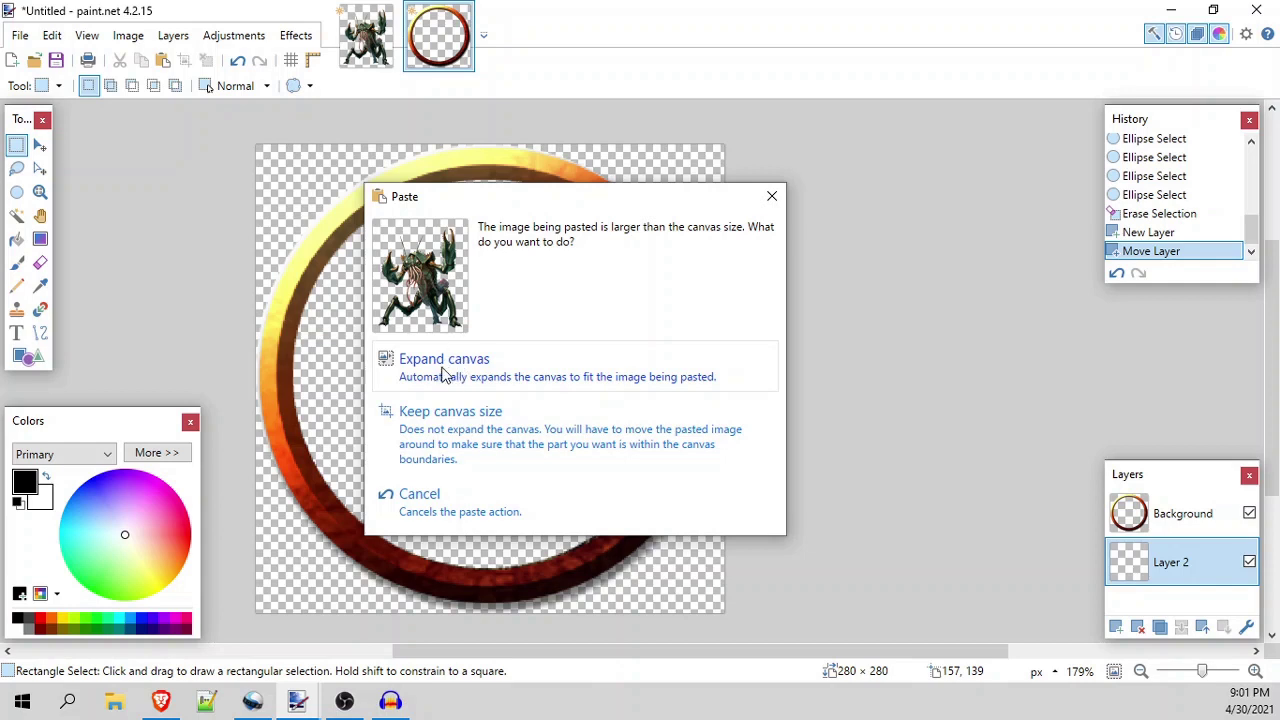
- Choose Keep canvas size so the 880 × 1040 Chuul pastes onto Layer 2 at 280 × 280
click(475, 432)
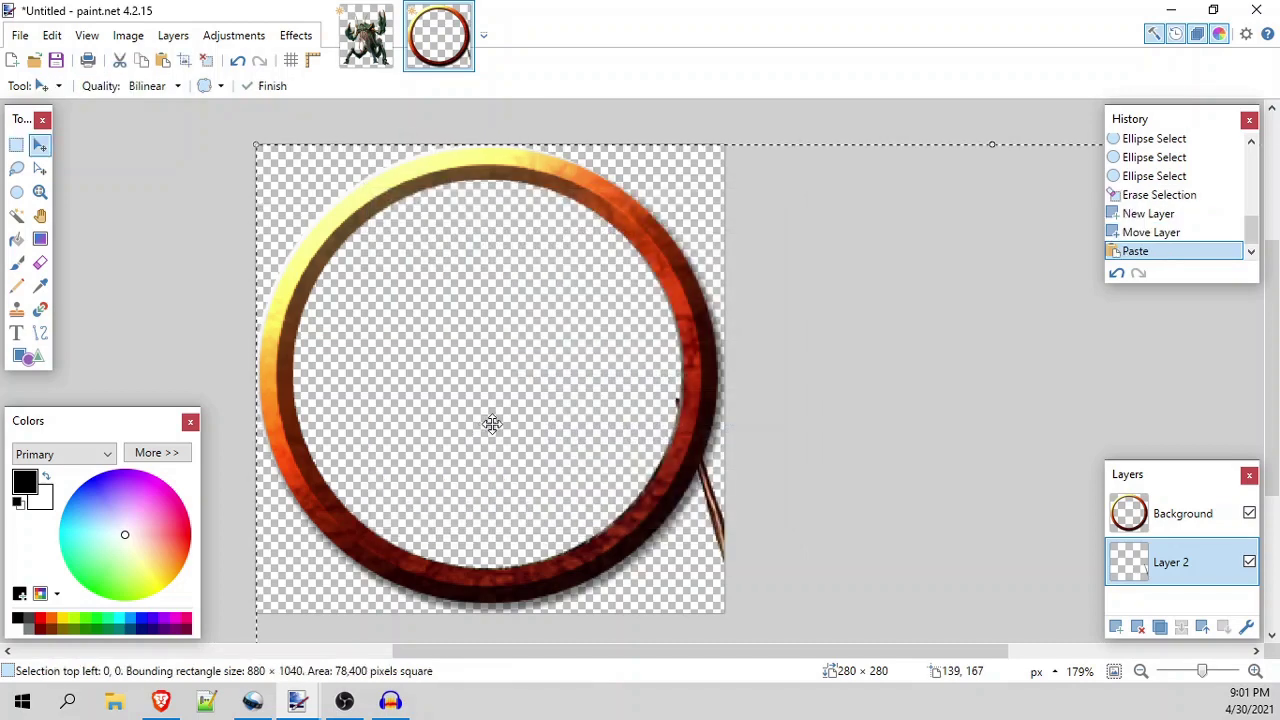
scroll(698, 375, down, 2)
scroll(718, 446, down, 2)
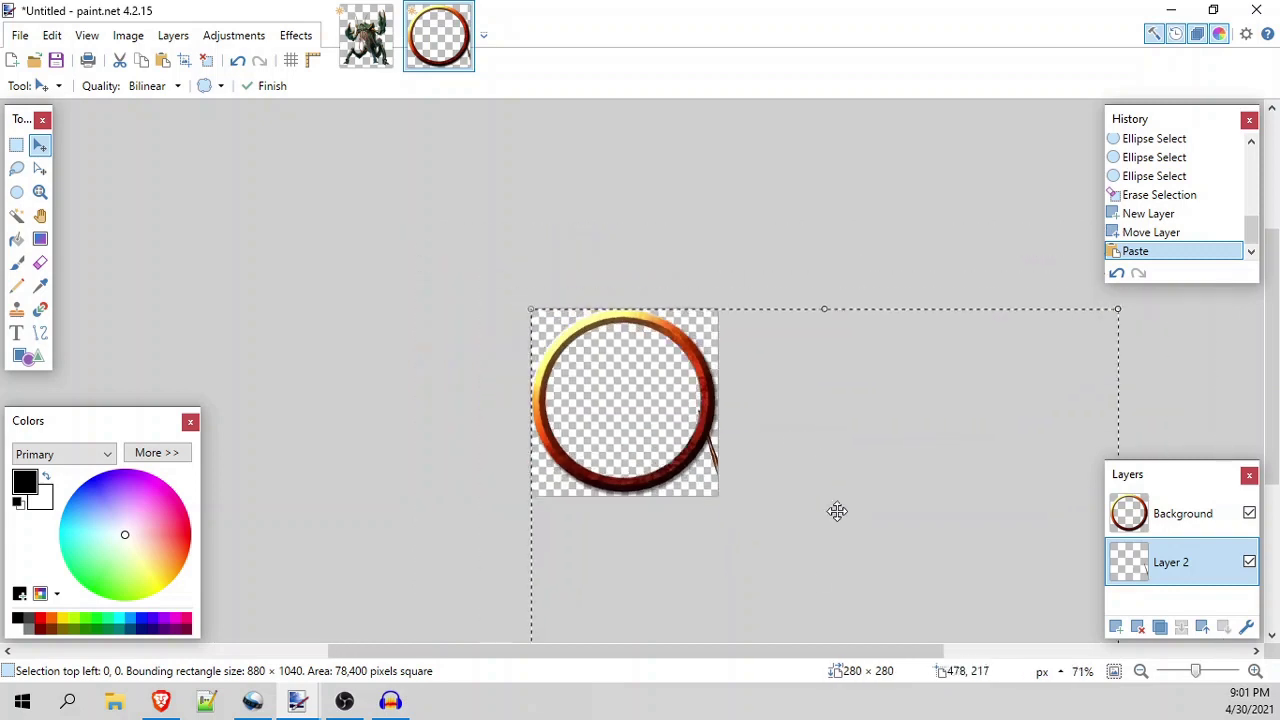
- Drag the pasted Chuul down into the ring and scale it down with a corner handle
drag(789, 651, 876, 648)
scroll(760, 423, down, 5)
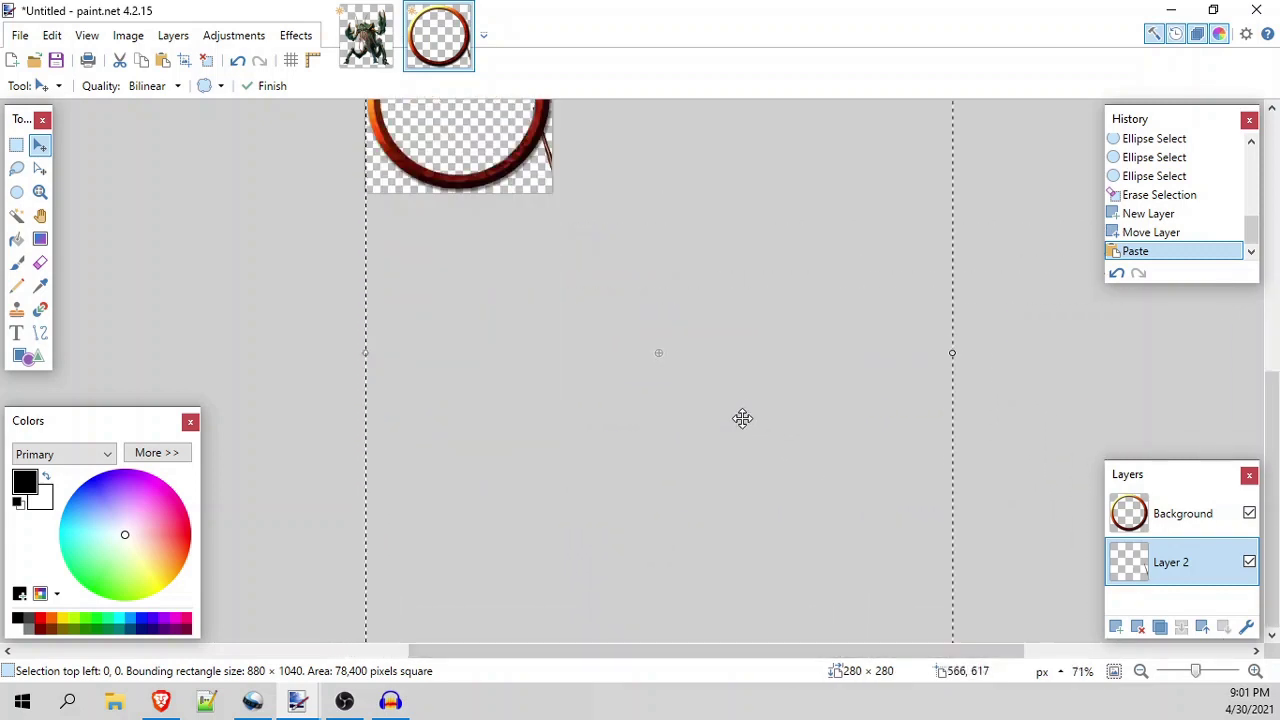
drag(723, 481, 653, 447)
drag(620, 343, 653, 399)
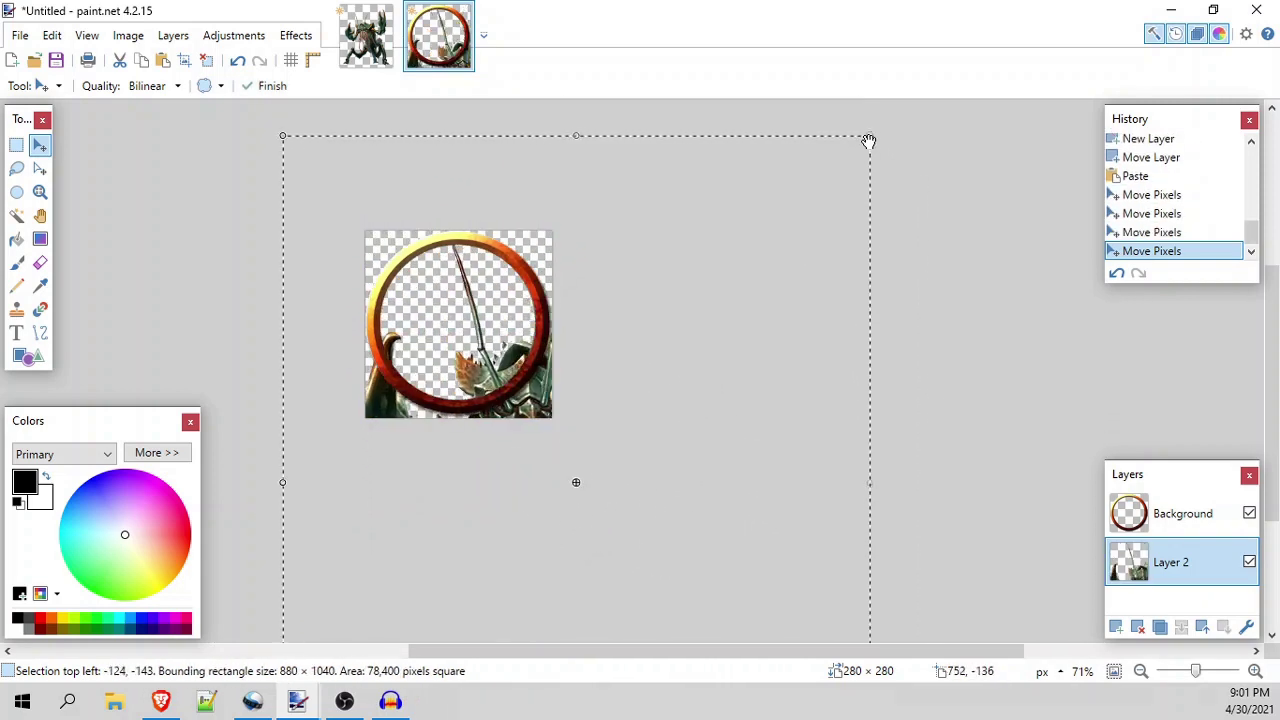
drag(872, 136, 588, 504)
drag(479, 513, 624, 518)
- Reposition the 359 × 424 Chuul so its head and tentacles sit centred in the ring
scroll(624, 518, up, 4)
drag(458, 341, 625, 302)
scroll(527, 383, up, 2)
drag(546, 486, 522, 498)
scroll(472, 440, down, 2)
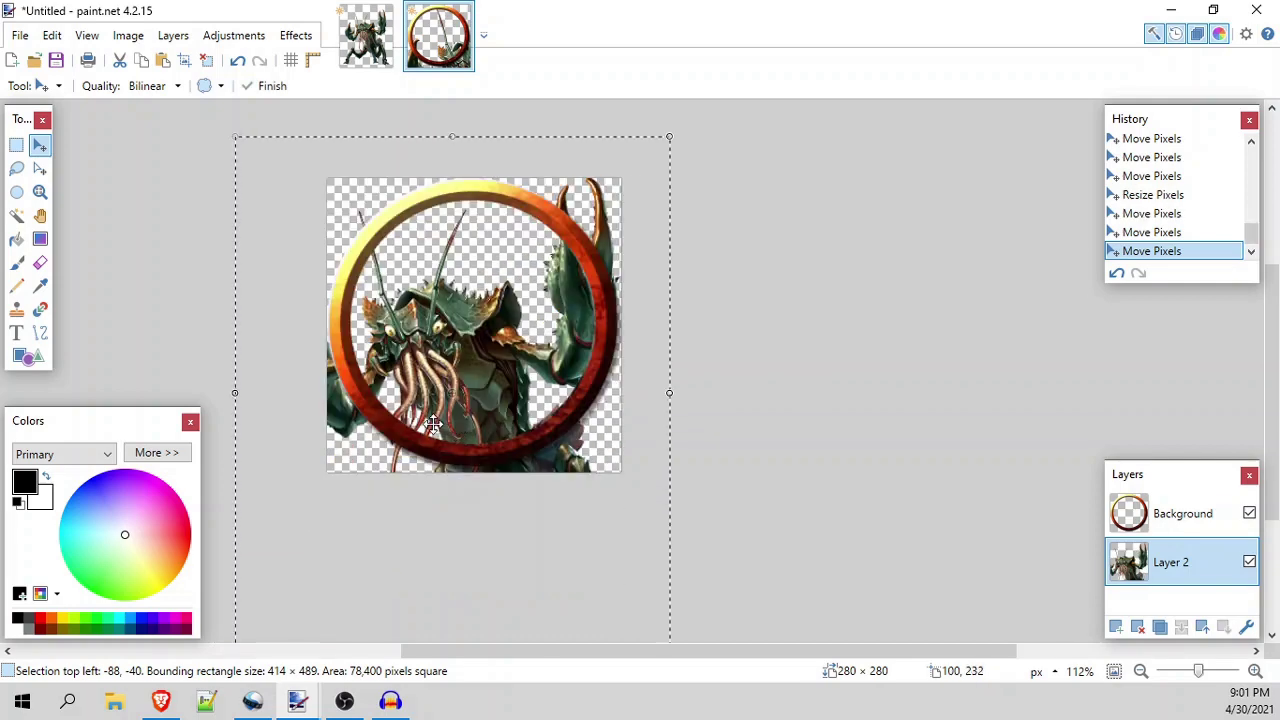
scroll(380, 410, down, 3)
scroll(366, 434, up, 3)
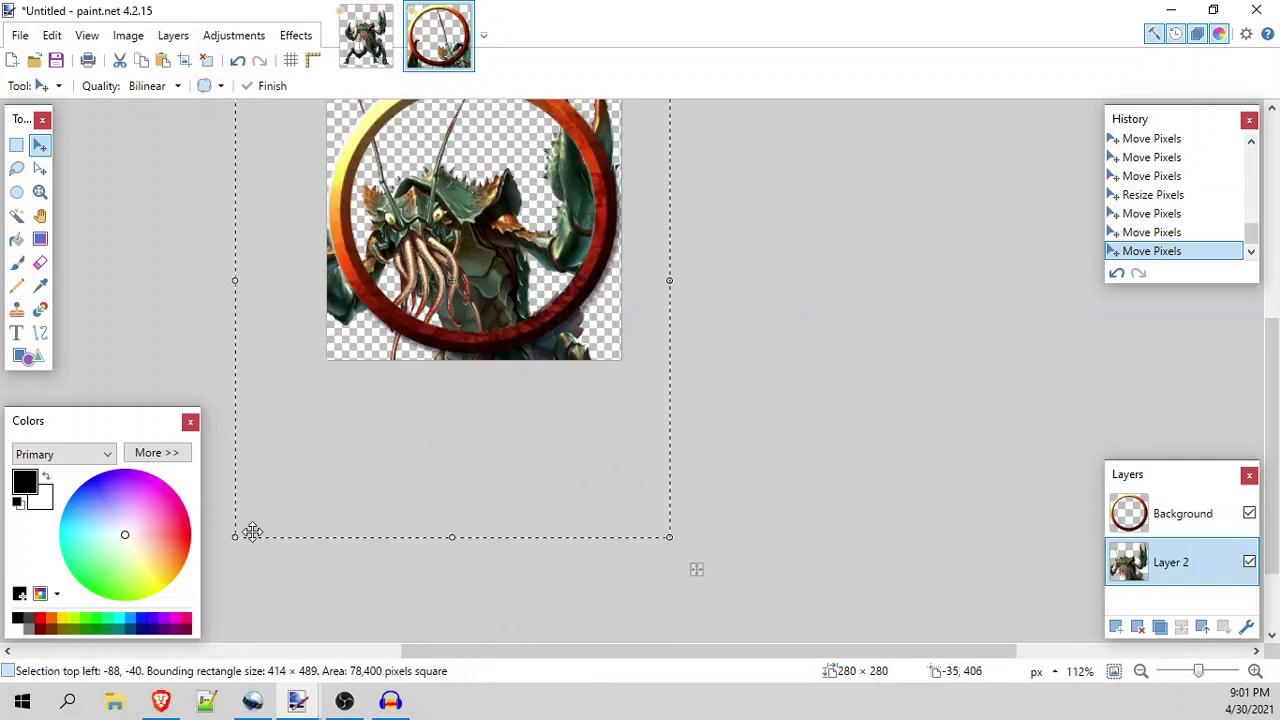
drag(234, 537, 268, 483)
drag(282, 481, 288, 473)
scroll(288, 473, up, 2)
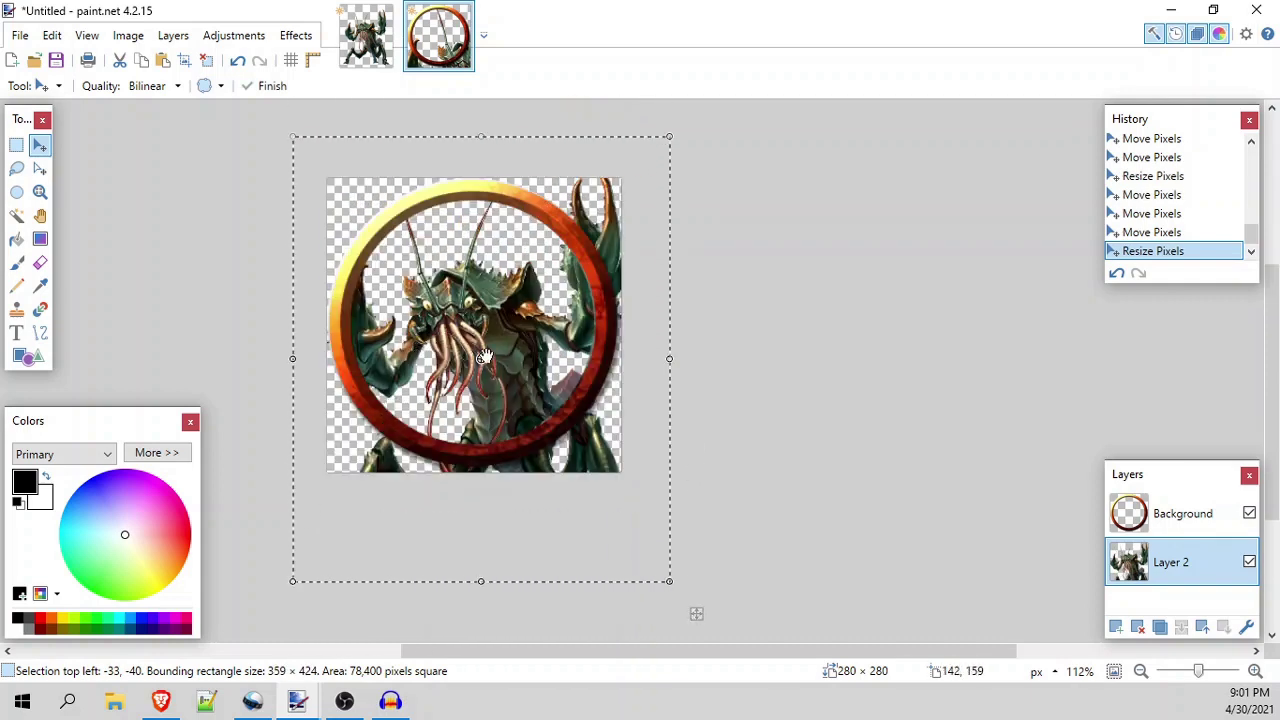
- Resize the Chuul to 336 × 398, finalise its placement in the ring, and deselect
key(Return)
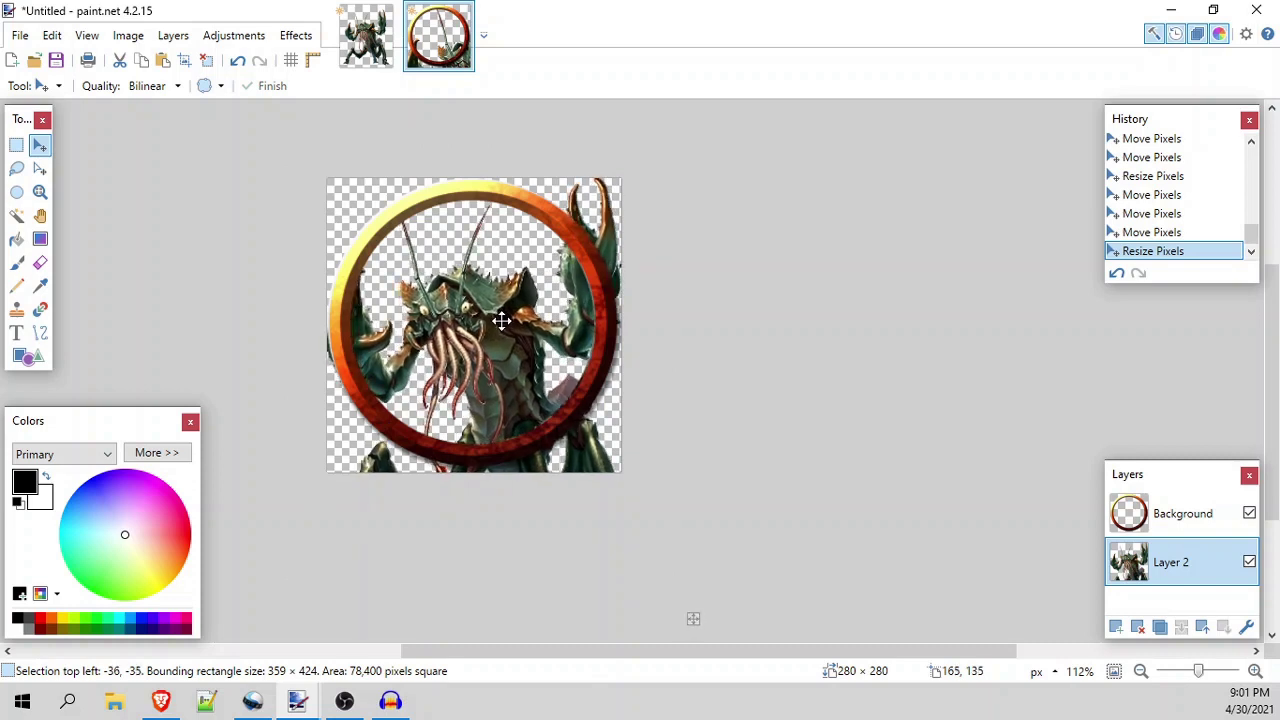
click(498, 320)
drag(278, 596, 353, 505)
drag(540, 367, 523, 380)
drag(354, 500, 288, 576)
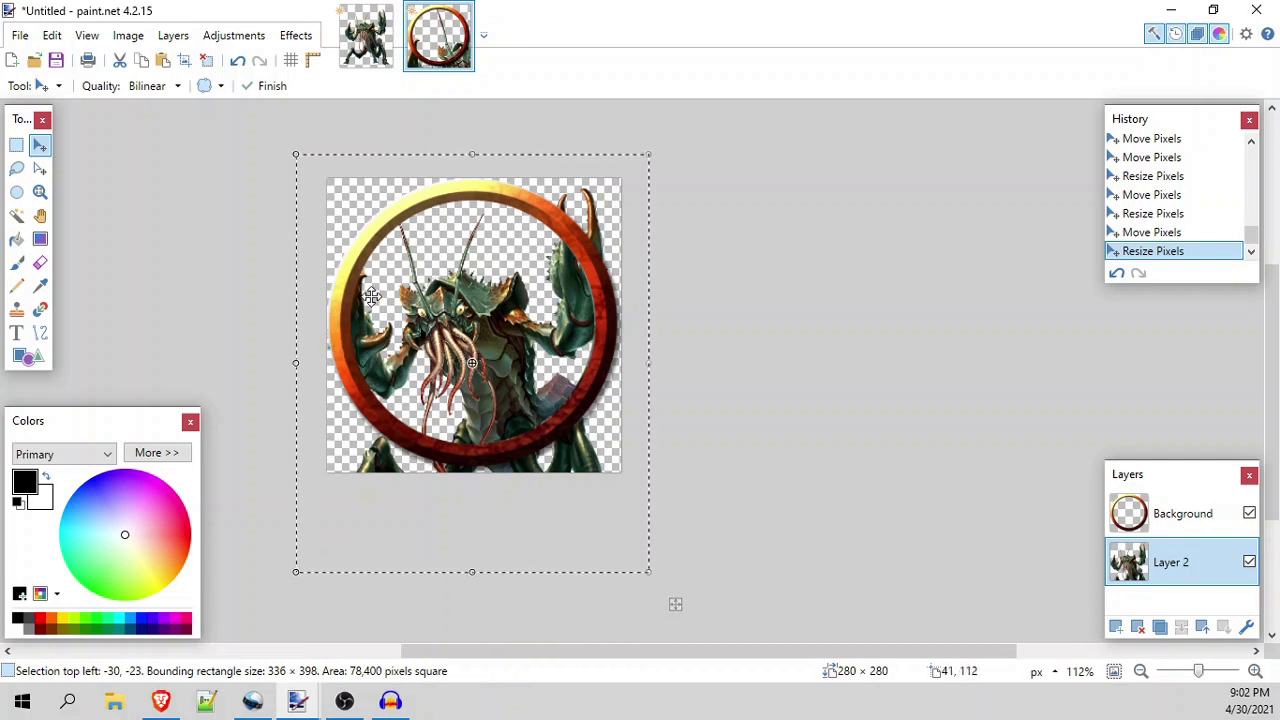
key(ctrl+d)
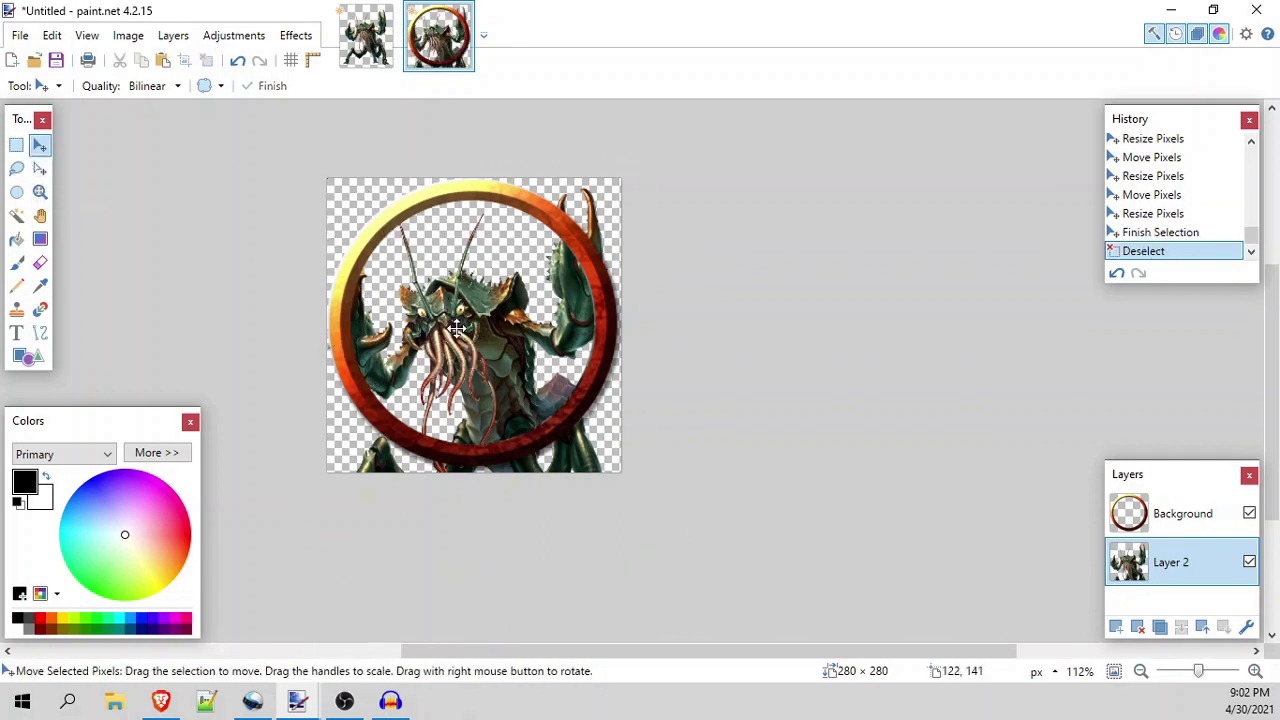
- Draw a rectangle selection over the Chuul's head, then clear it
click(17, 146)
drag(395, 258, 526, 392)
click(464, 258)
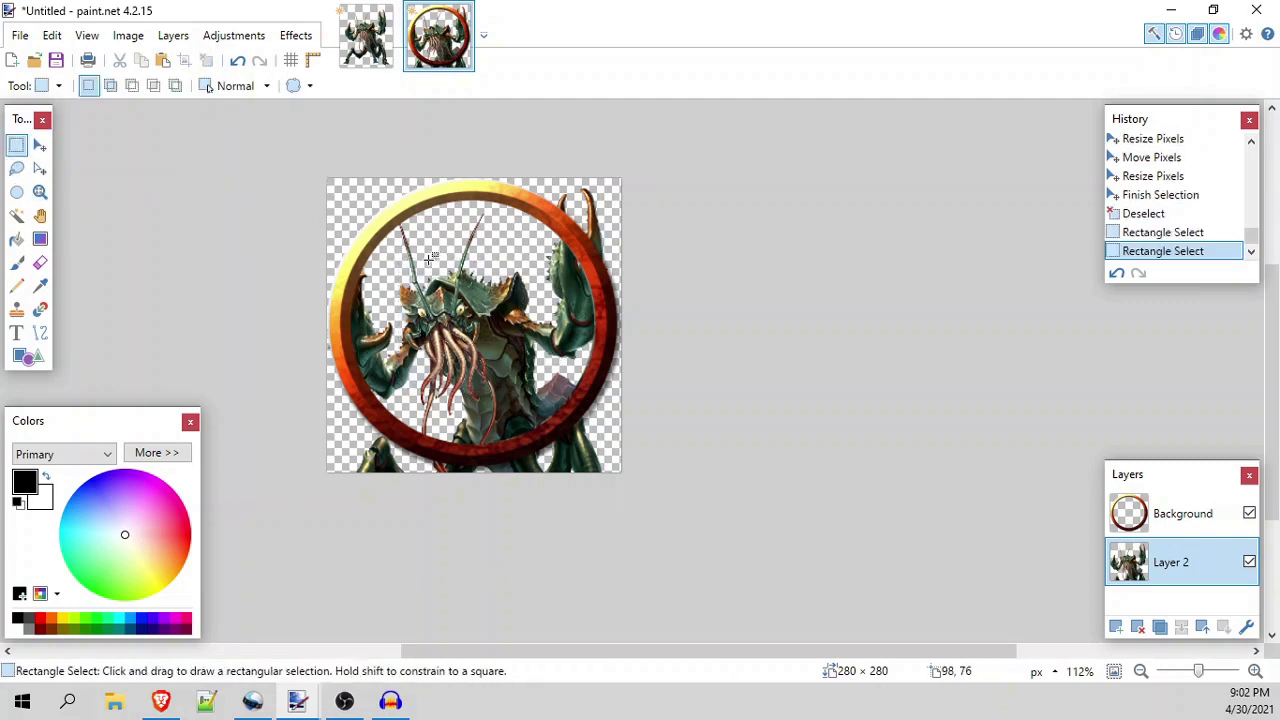